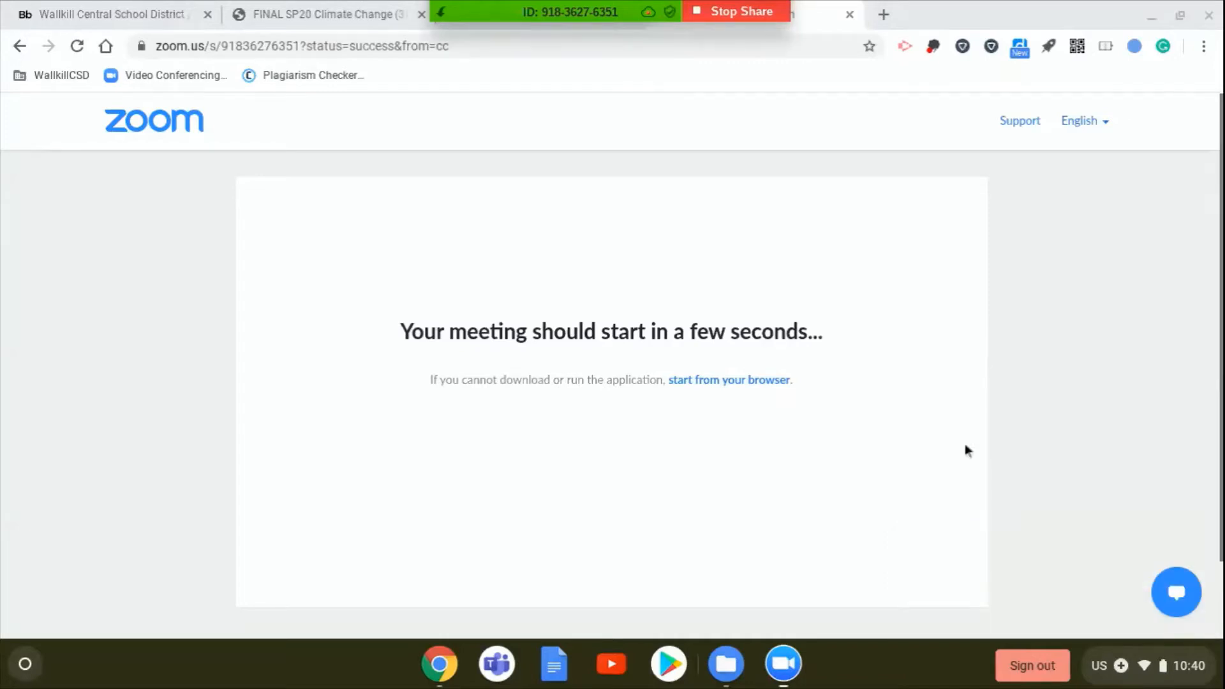
- Open Office 365 from the Wallkill school district website and create a Word document from the MLA style paper template
click(126, 11)
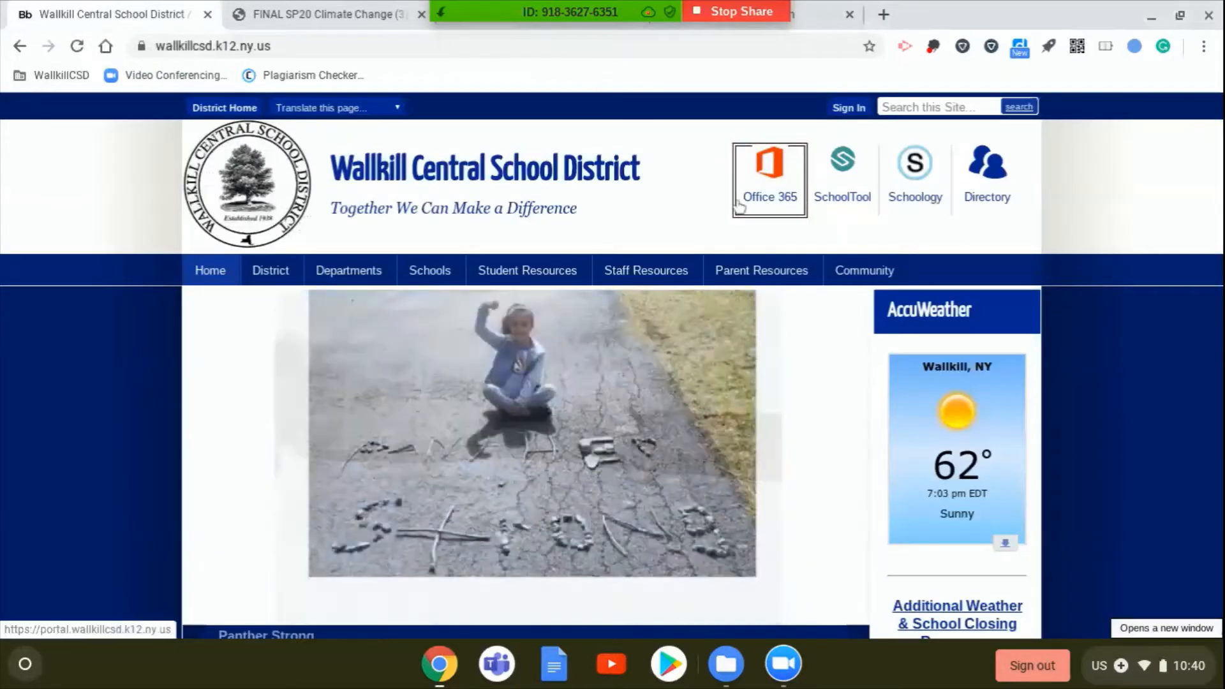
click(735, 203)
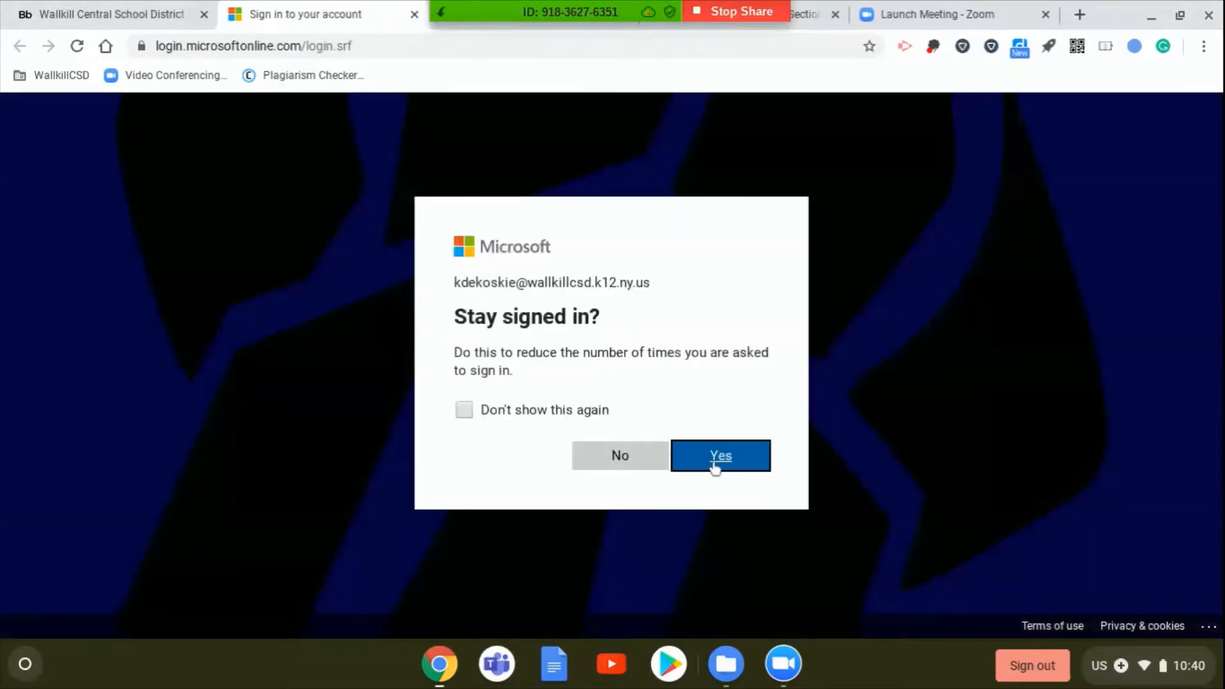
click(714, 468)
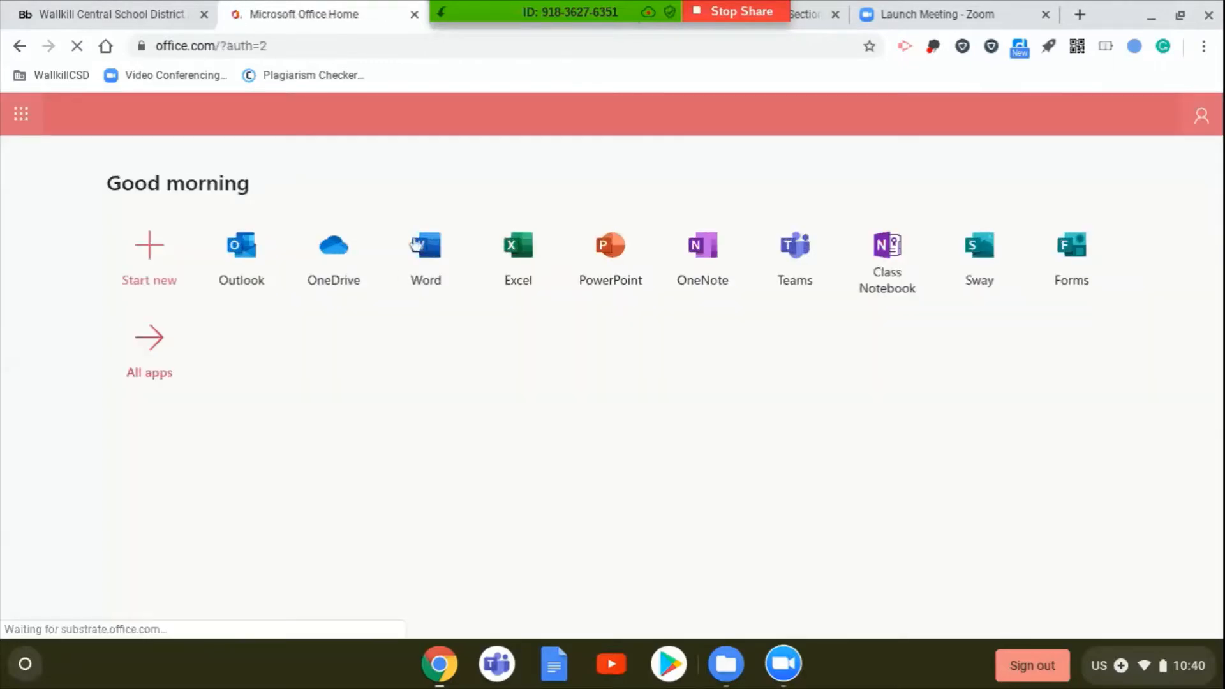
click(421, 258)
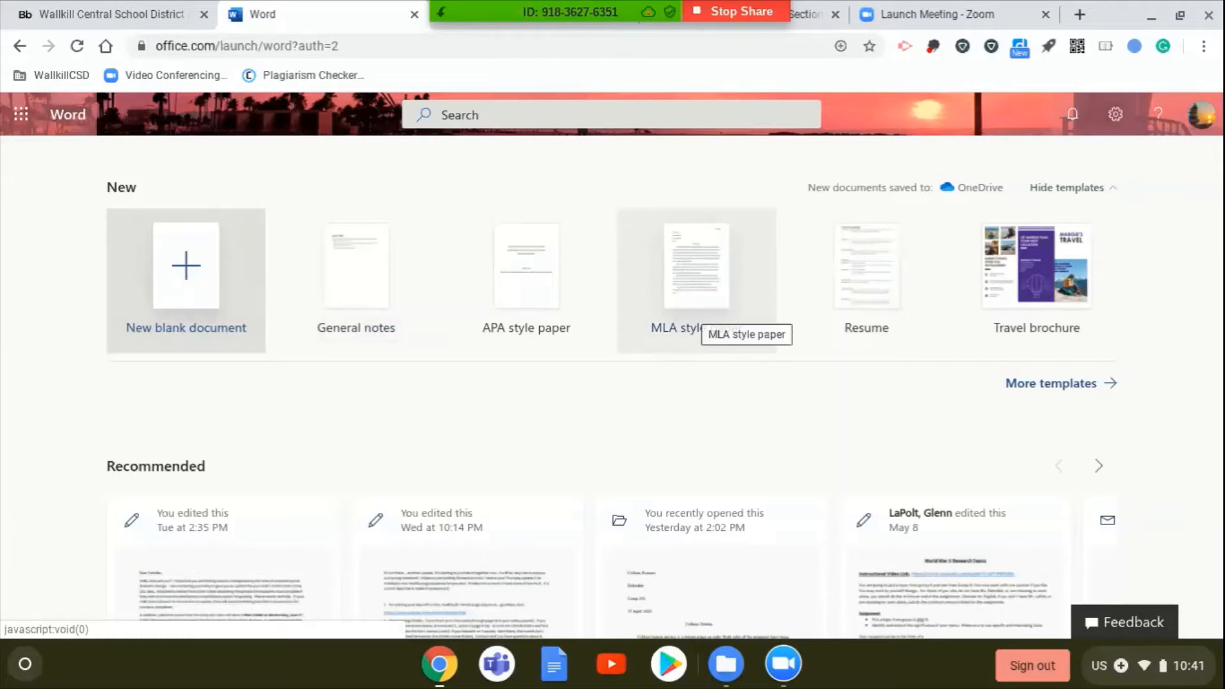
click(698, 317)
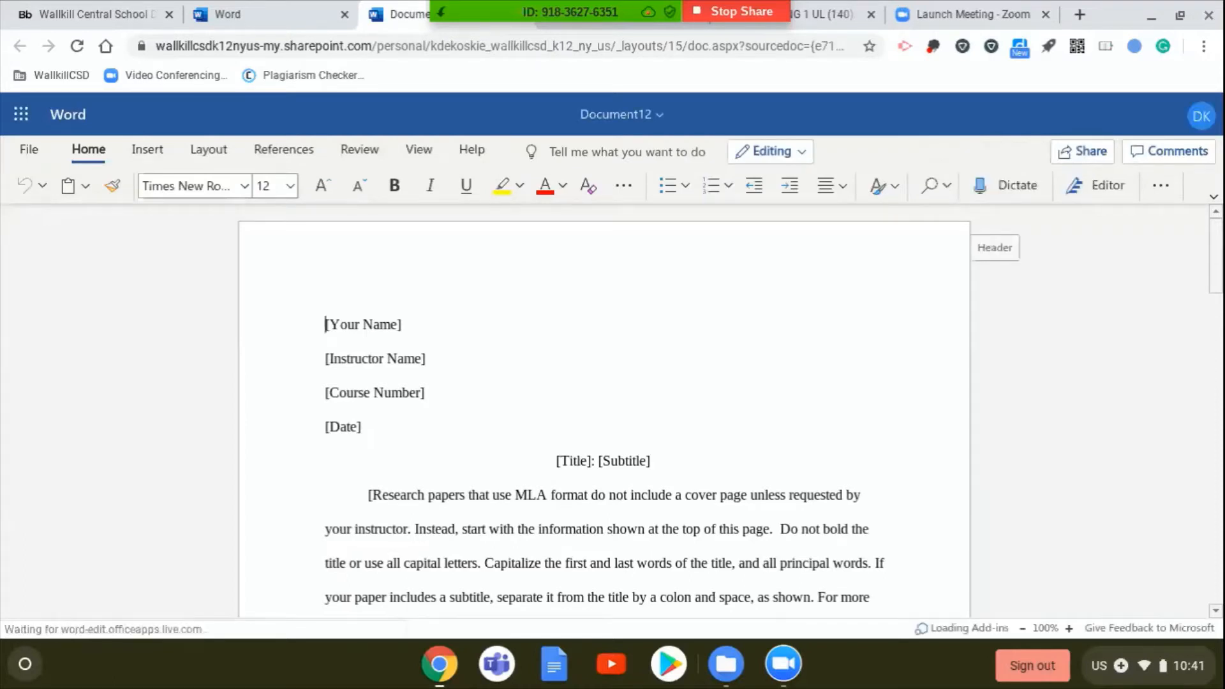
- Enter the teacher's surname followed by "Comp 101 Final" as the document's file name
click(641, 120)
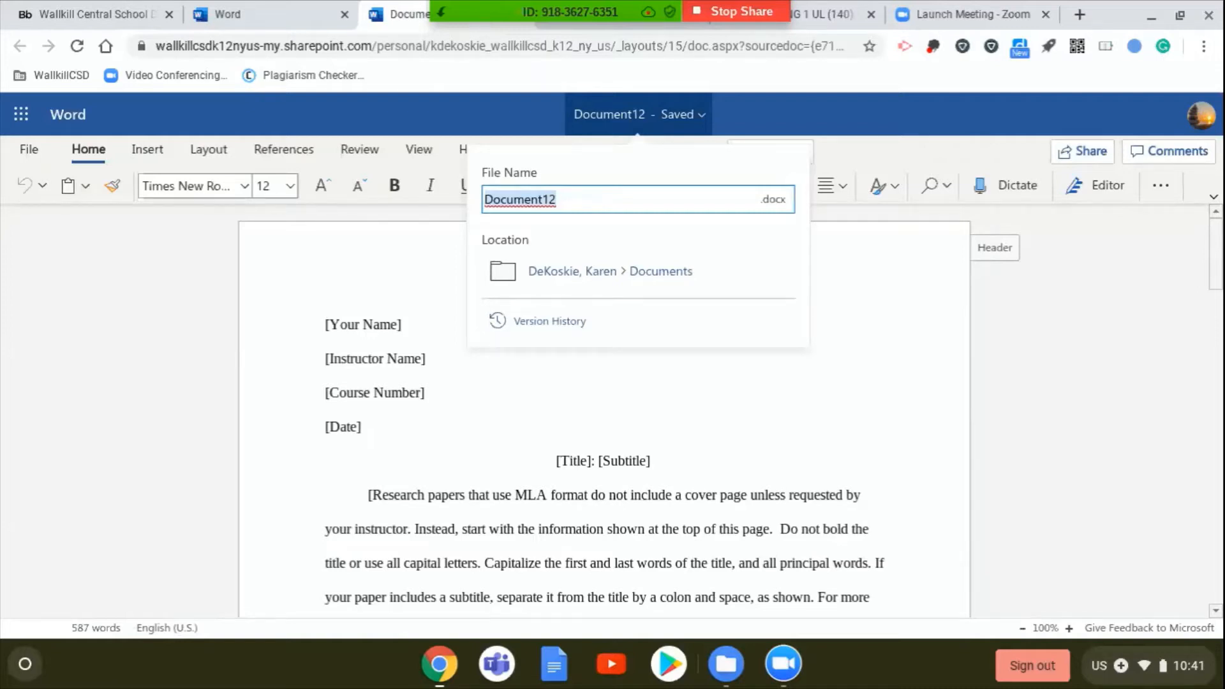
text(DeKoskie Comp 101 Final)
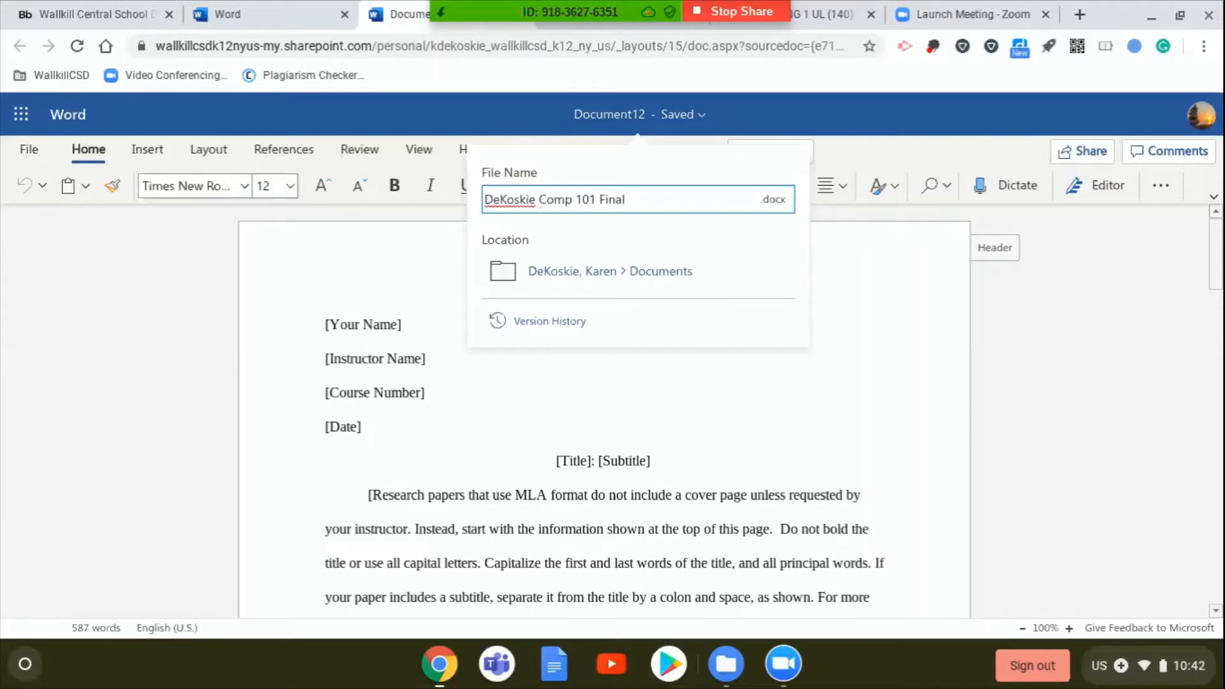
- Replace the surname at the start of the file name with "Thanos"
double_click(536, 199)
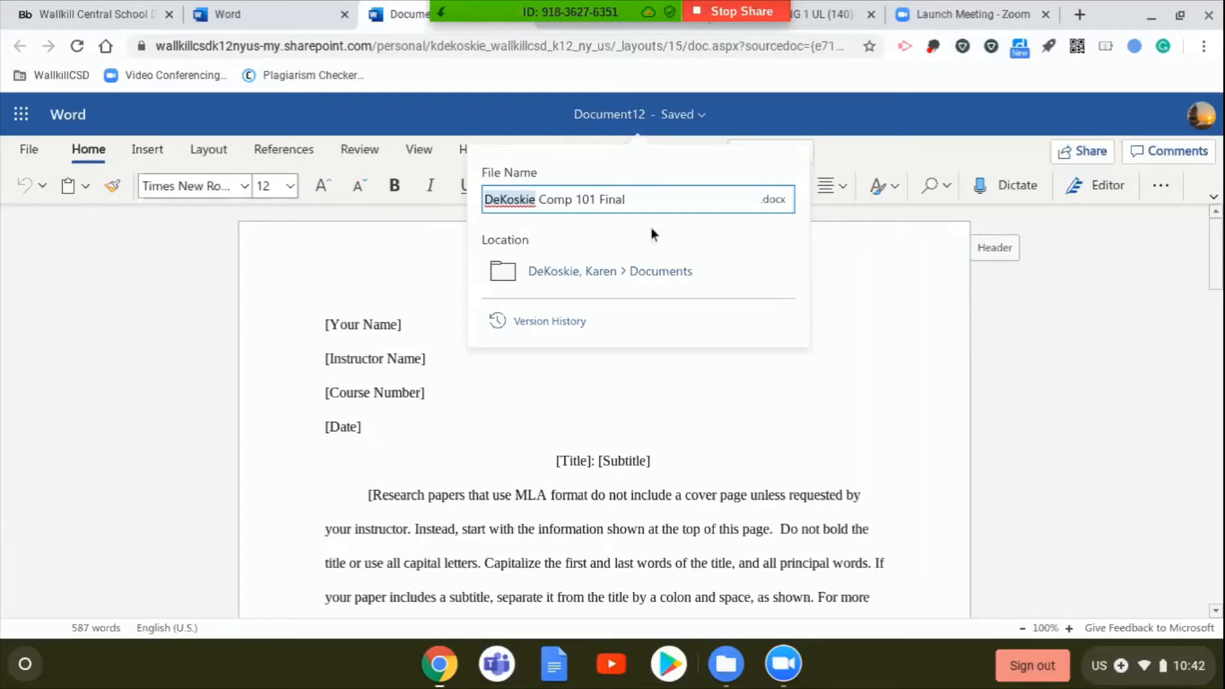
key(BackSpace)
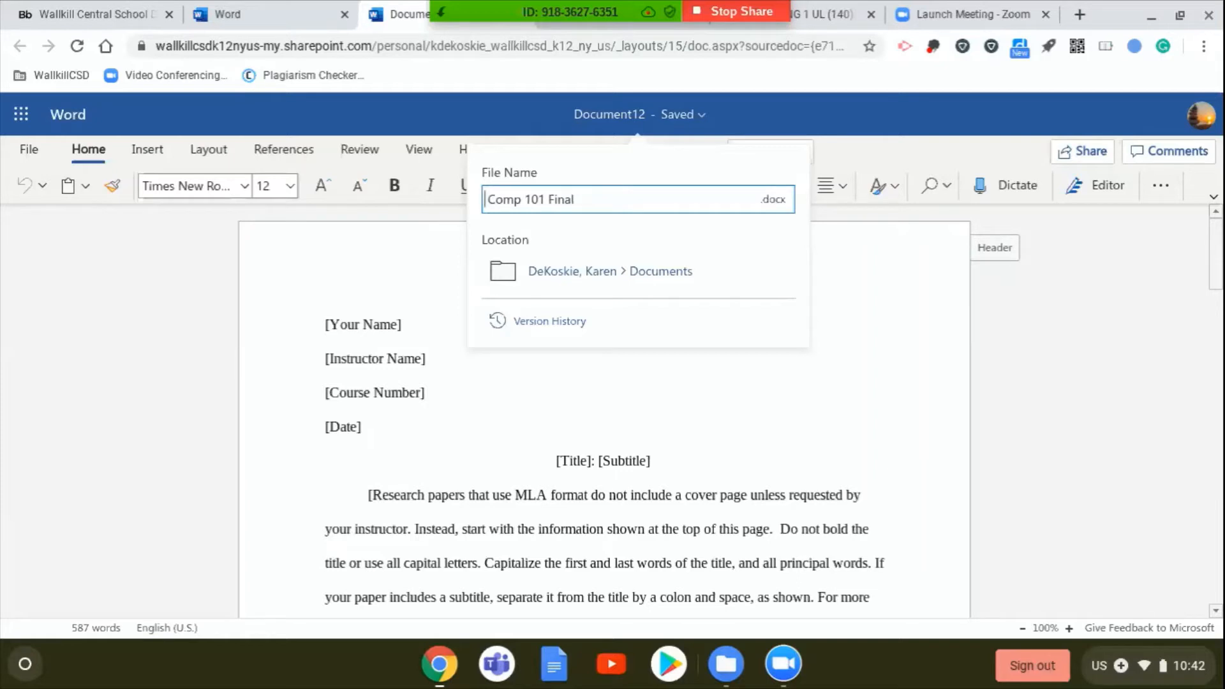
text(Thmas)
key(BackSpace)
key(BackSpace)
key(BackSpace)
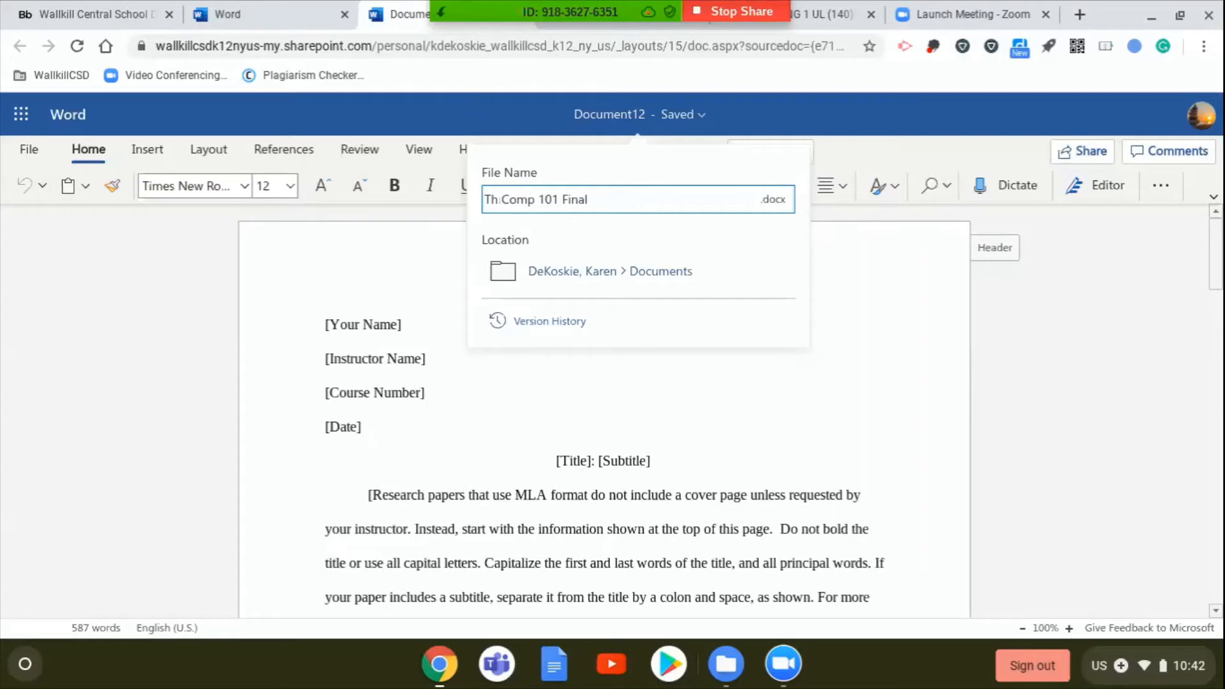
text(anos)
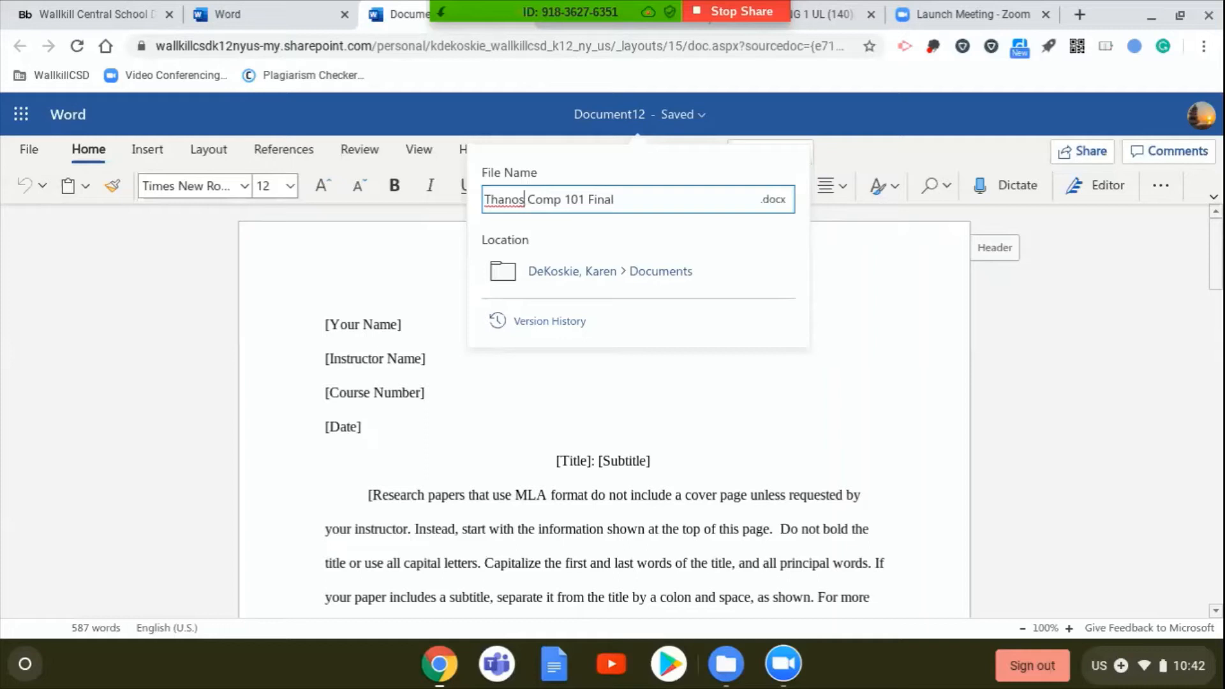
- Change the first word of the file name to "Bieber" and save the name as "Bieber Comp 101 Final"
key(BackSpace)
key(BackSpace)
key(BackSpace)
key(BackSpace)
key(BackSpace)
key(BackSpace)
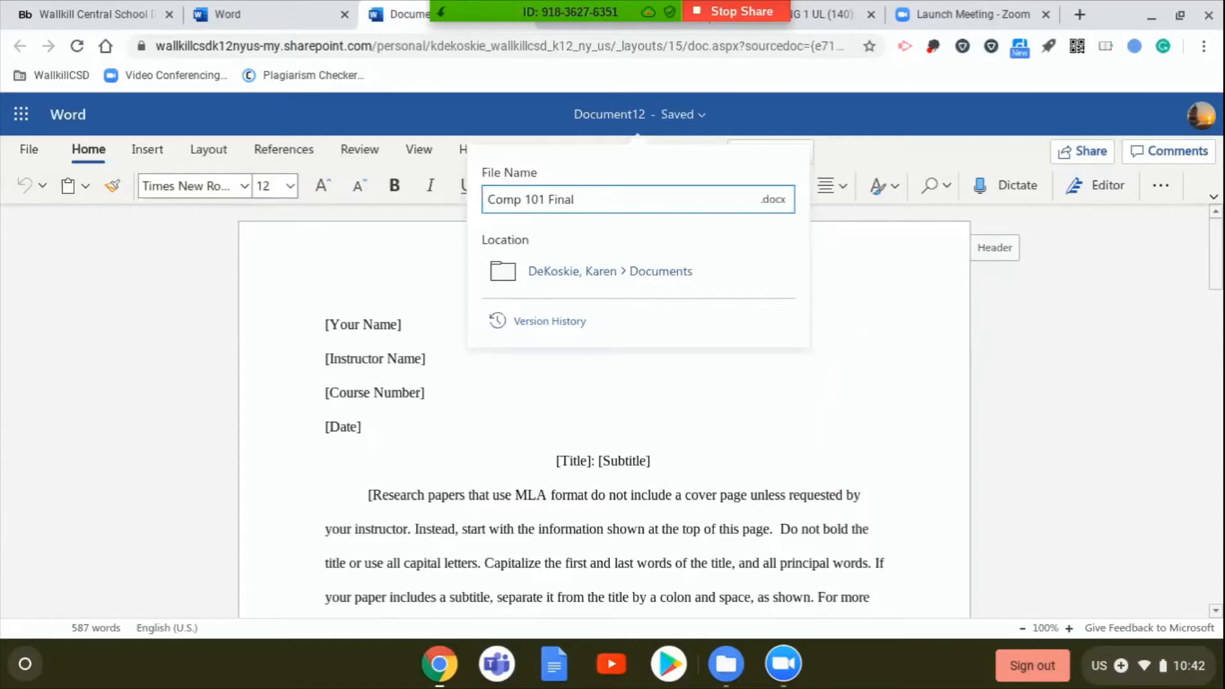
text(Bieber)
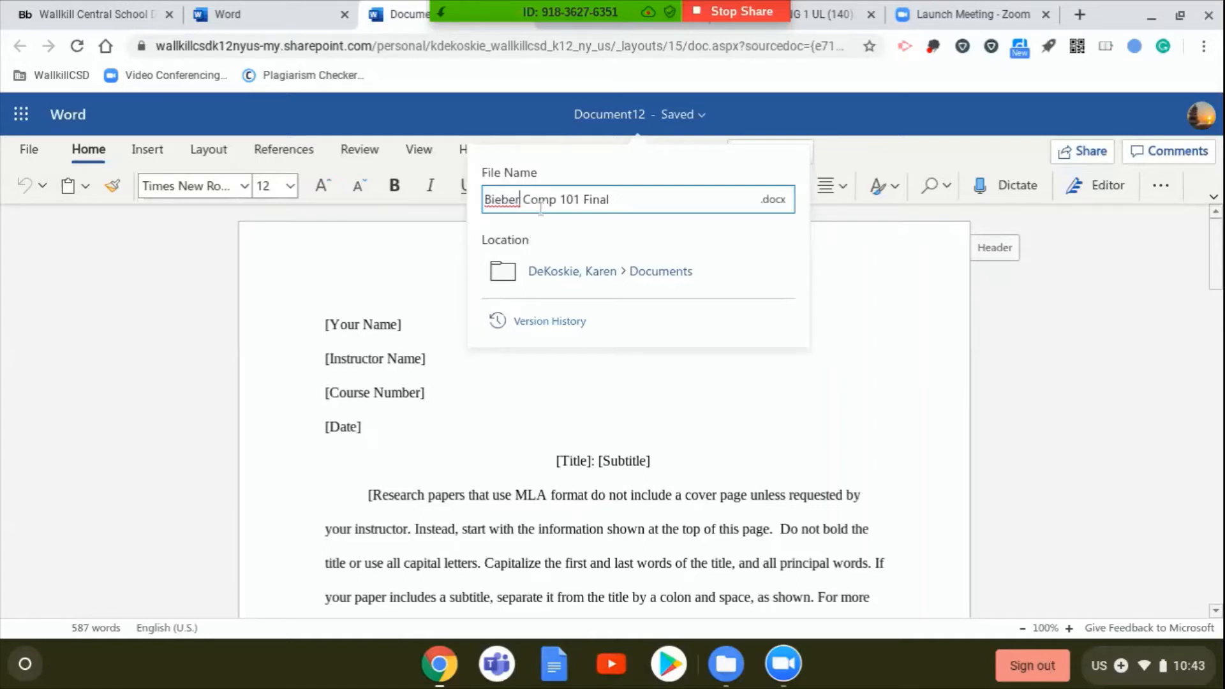
key(Return)
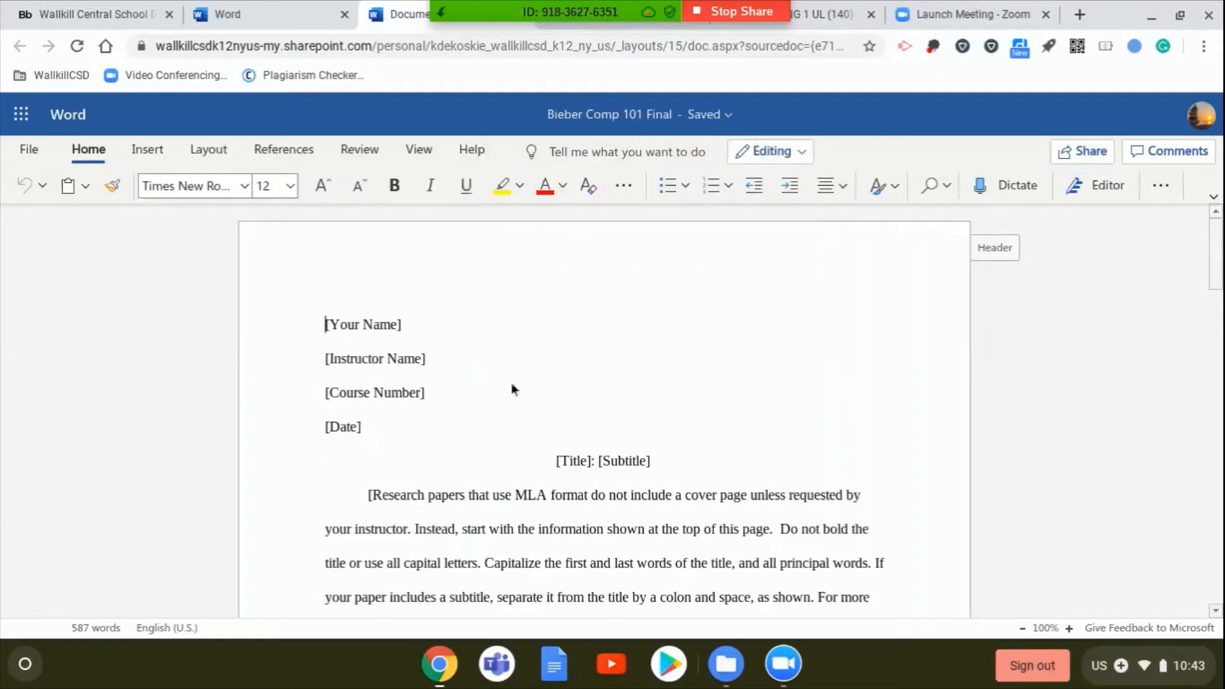
- Replace the [Your Name] placeholder in the MLA heading with "Justin Bieber"
click(409, 325)
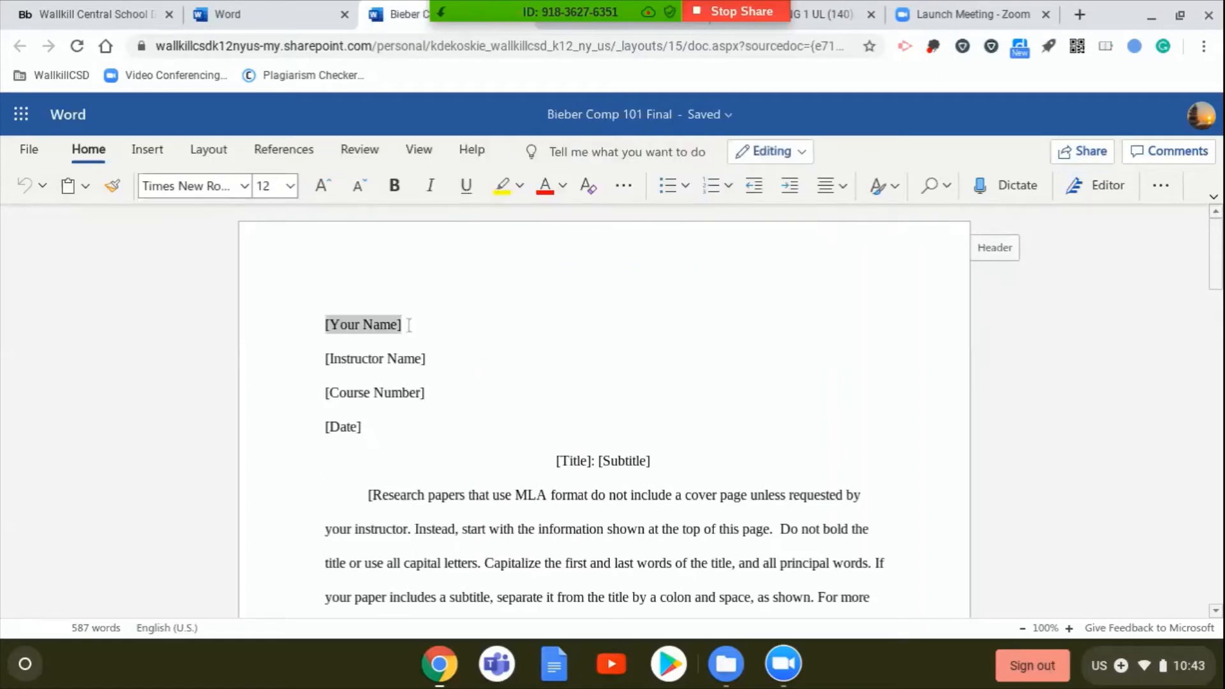
text(Jus)
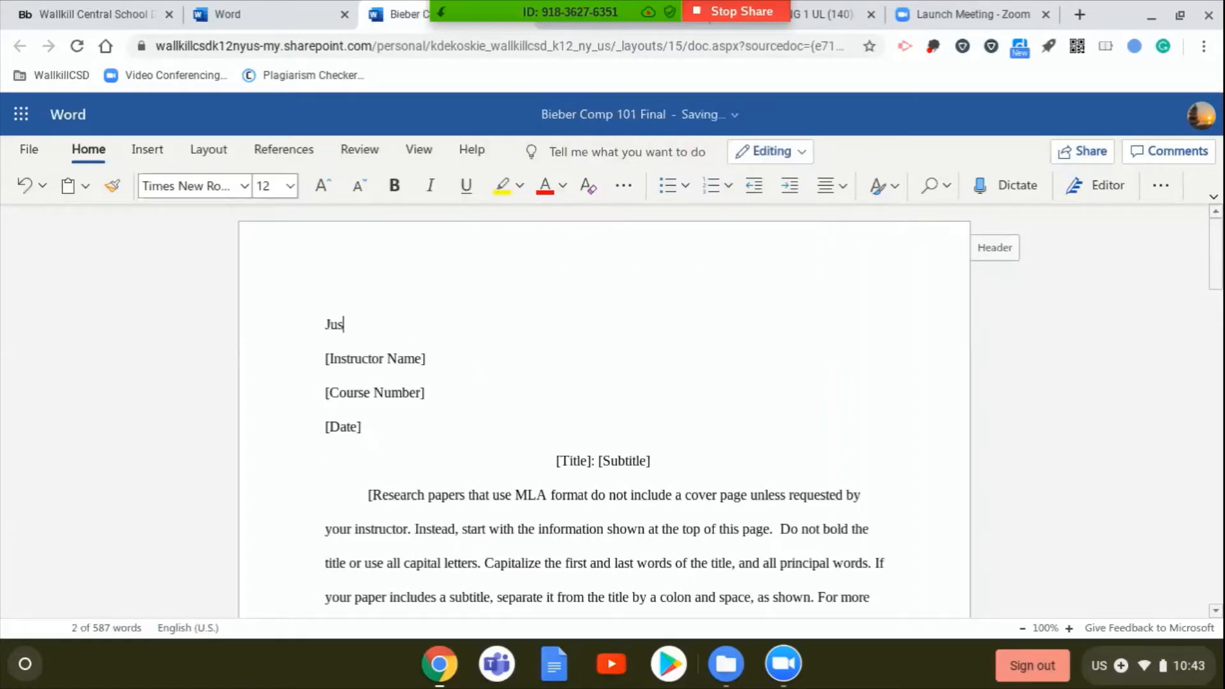
text(tin Bieber)
- Replace the [Instructor Name] placeholder with the instructor's title and surname
click(425, 359)
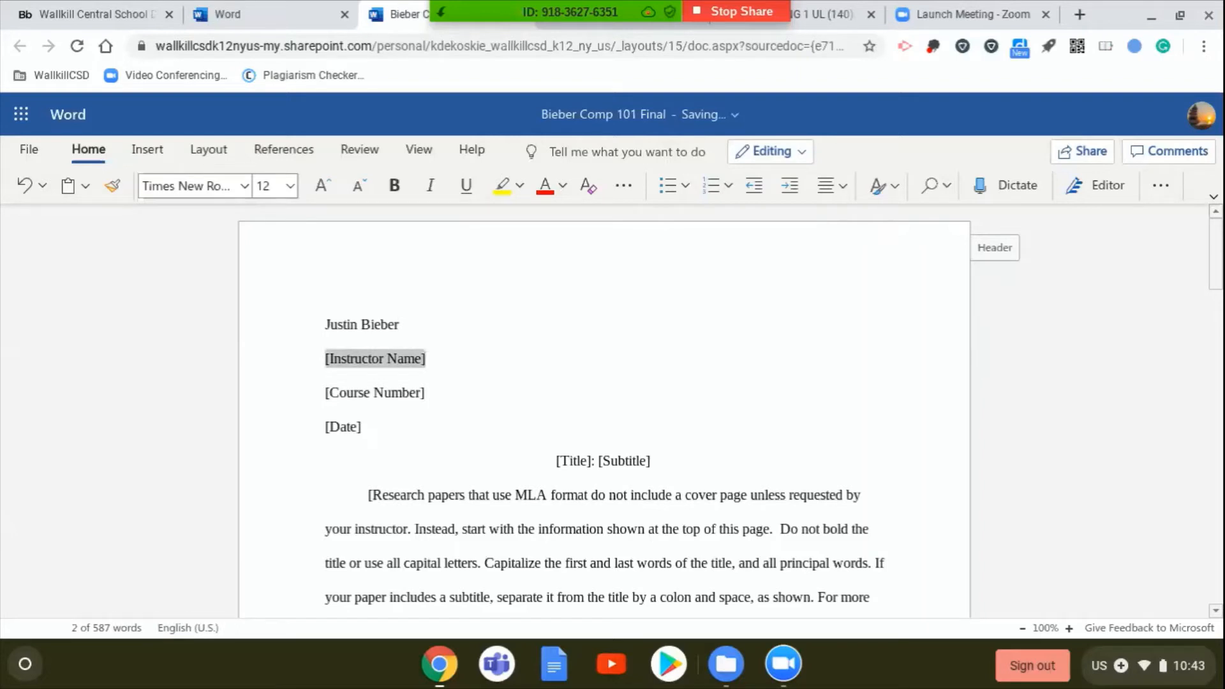
text(Mrs. DeKoskie)
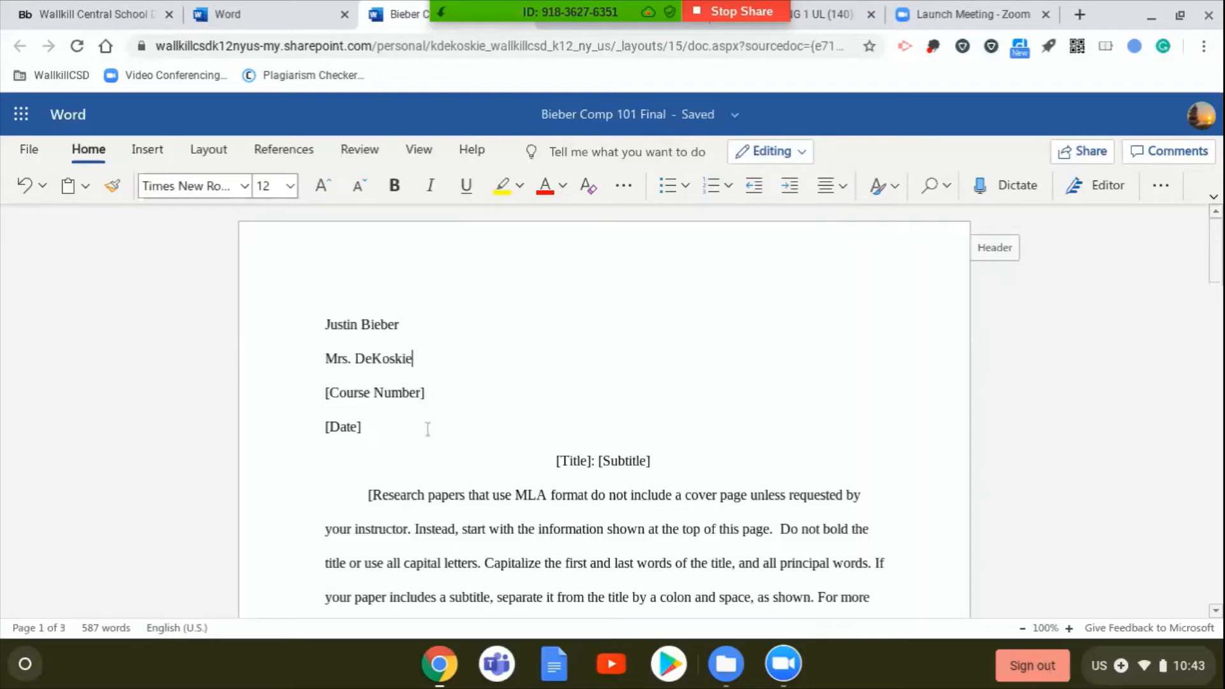
- Replace the [Course Number] placeholder with "Ulster Comp 101"
click(426, 392)
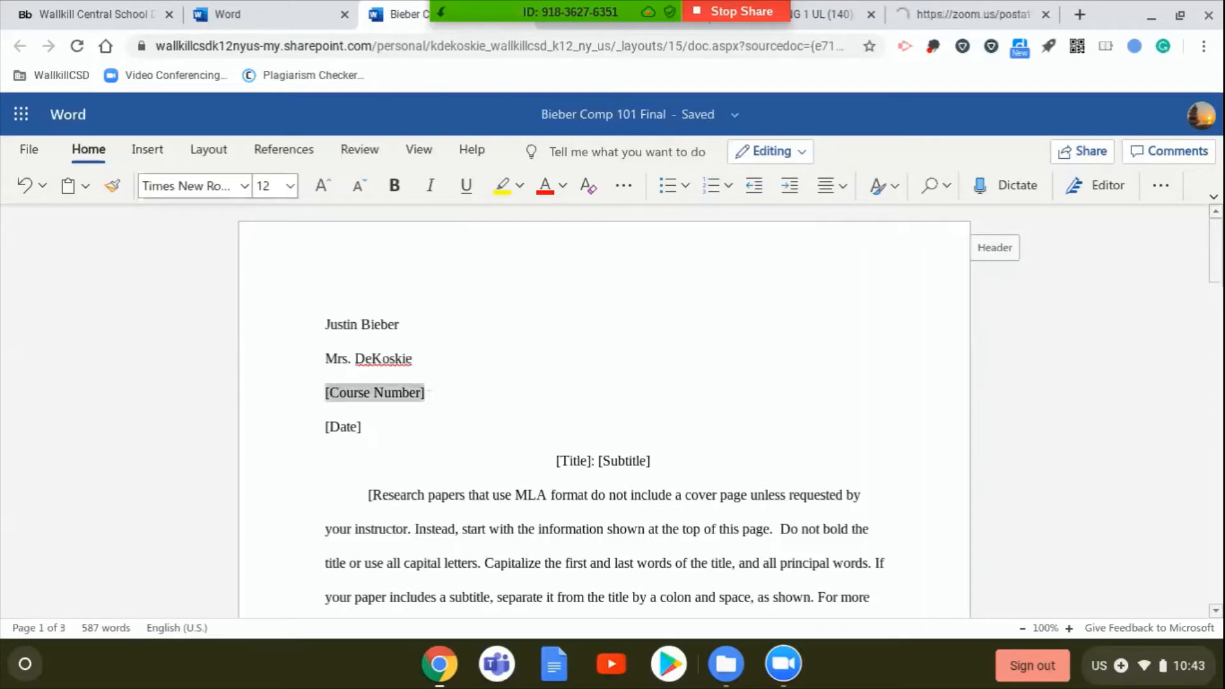
key(BackSpace)
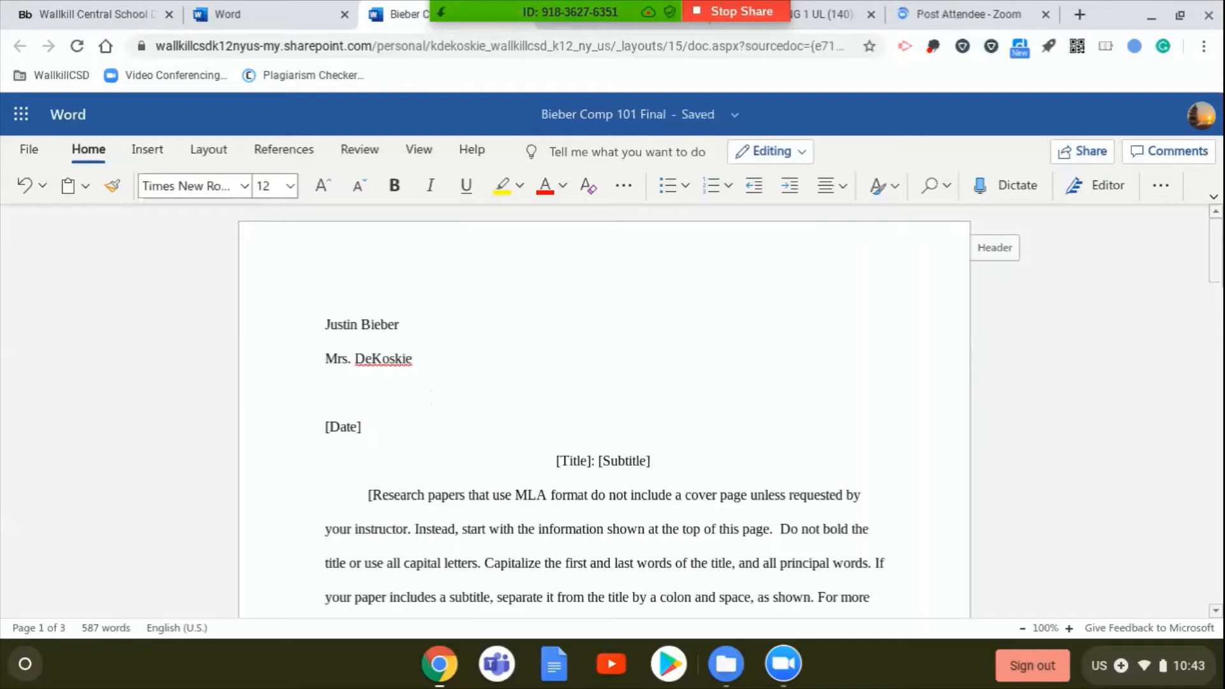
text(lster Comp 1010)
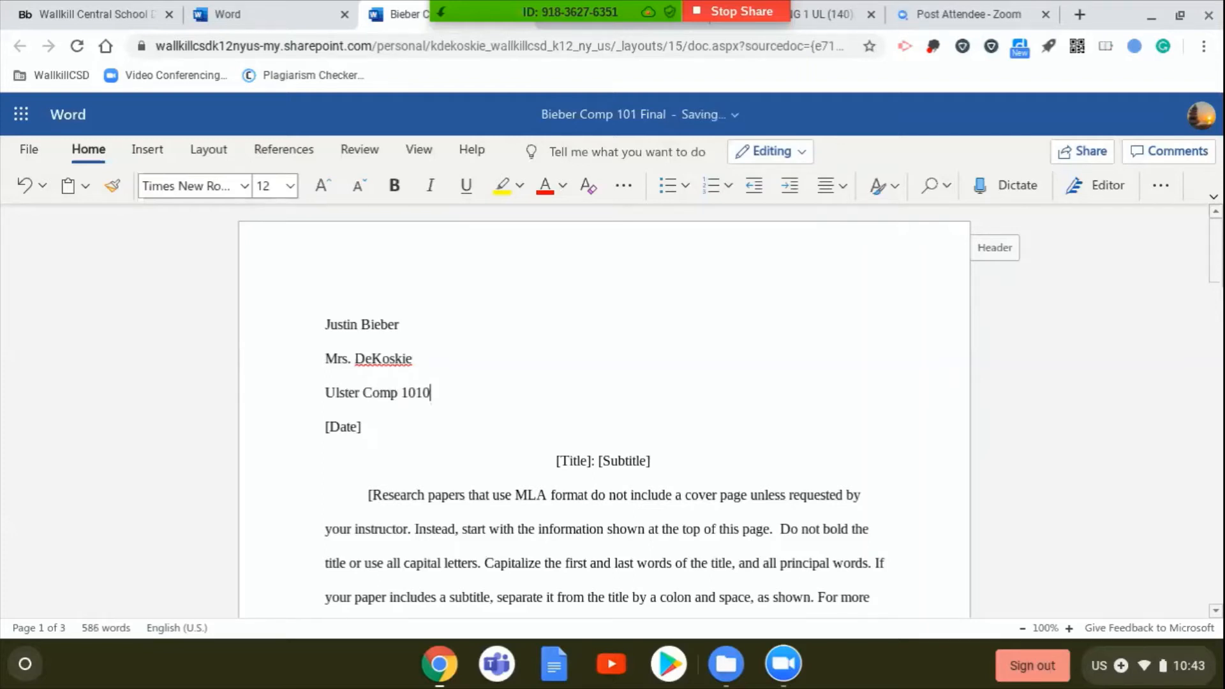
key(BackSpace)
- Replace the [Date] placeholder in the heading with "3 June 2020"
click(375, 427)
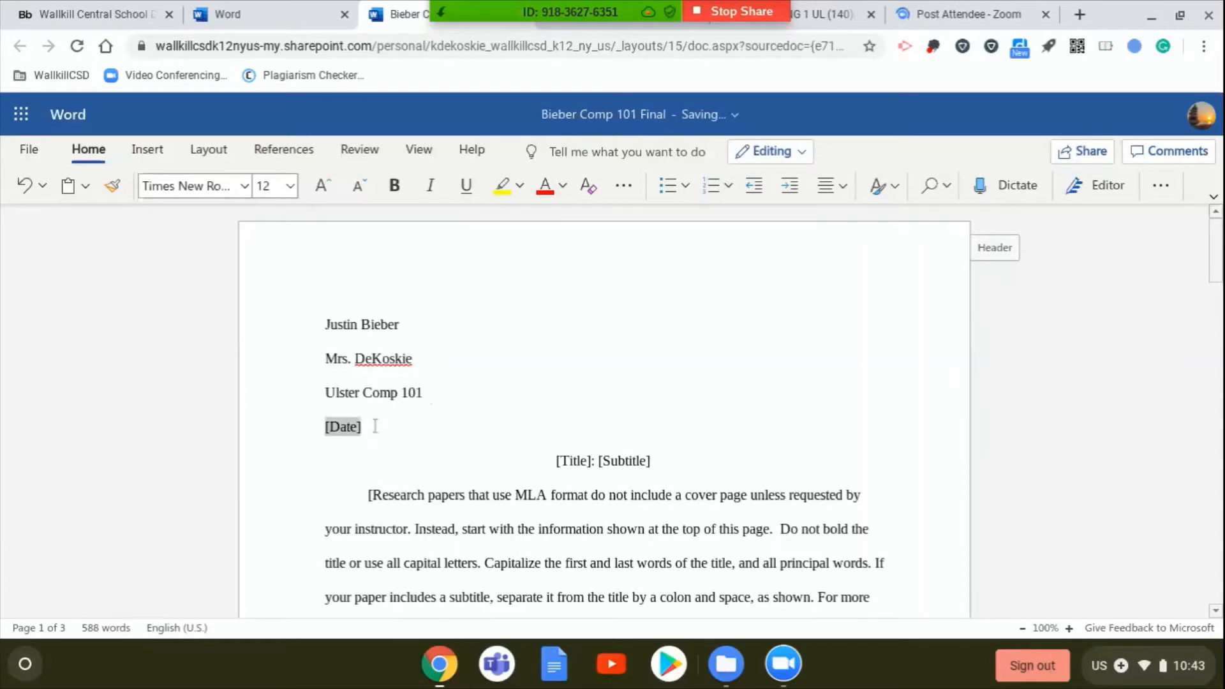
text(3)
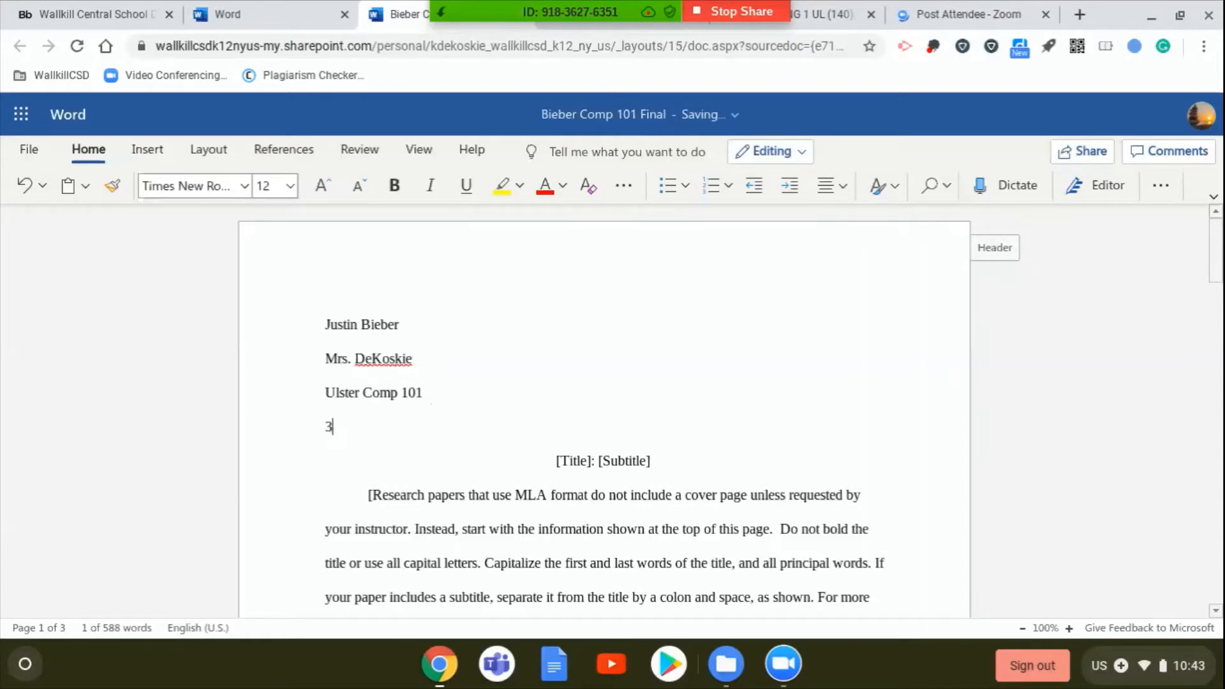
text( June 2020)
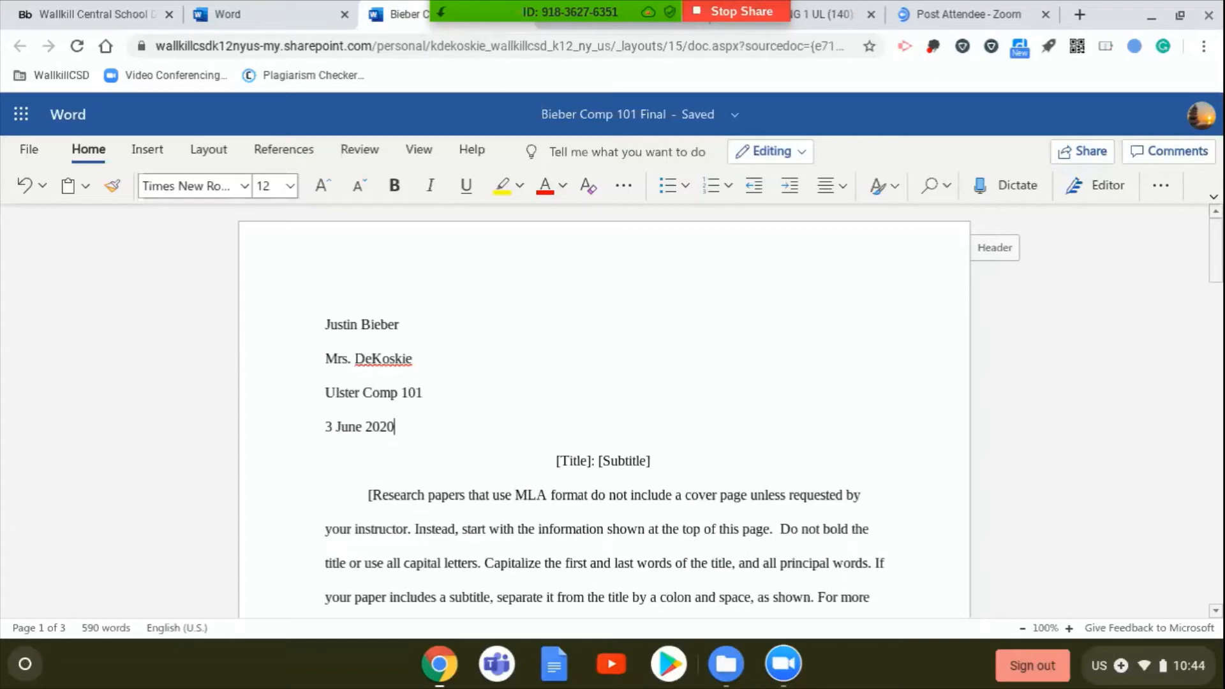
- Remove the [Subtitle] and [Title] placeholders from the title line below the date
click(651, 460)
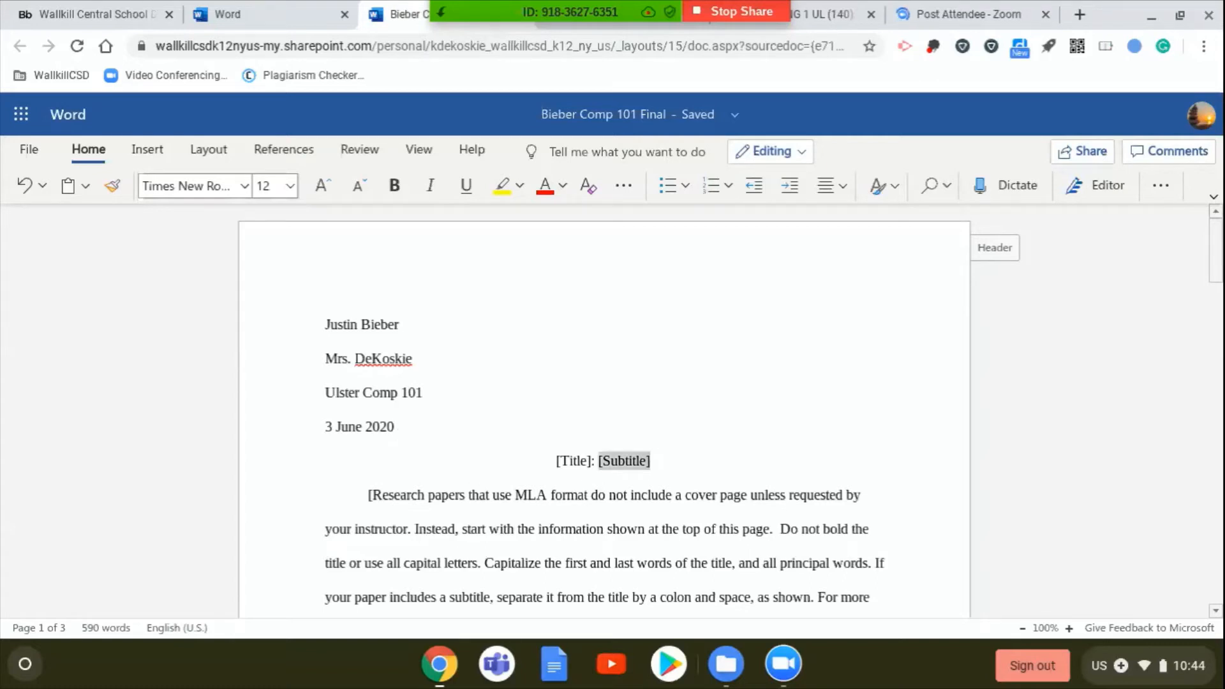
key(BackSpace)
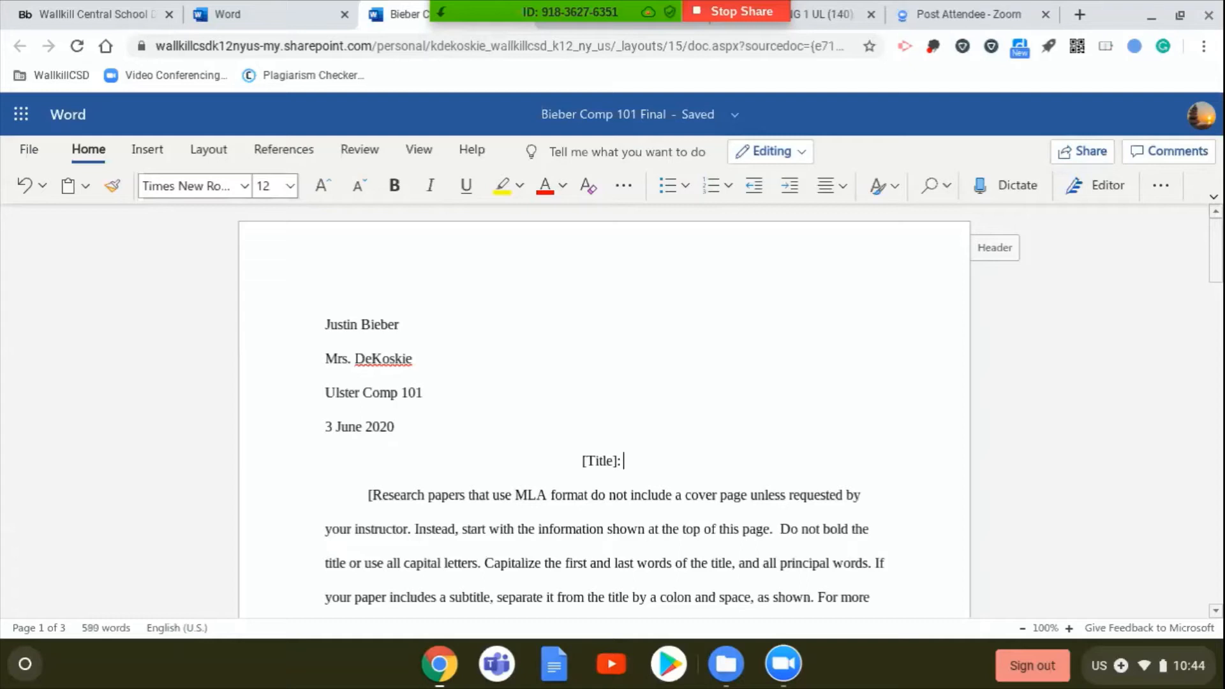
drag(580, 461, 620, 458)
key(BackSpace)
text(Debateing)
drag(574, 460, 694, 460)
key(BackSpace)
key(BackSpace)
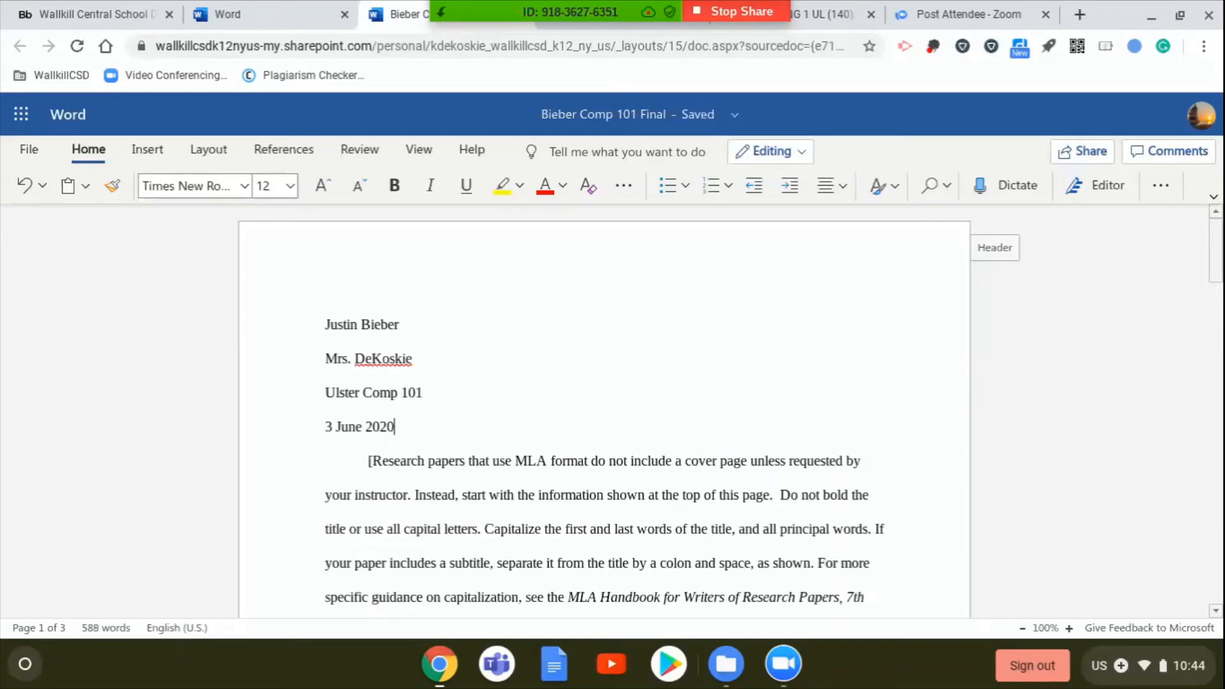
key(Return)
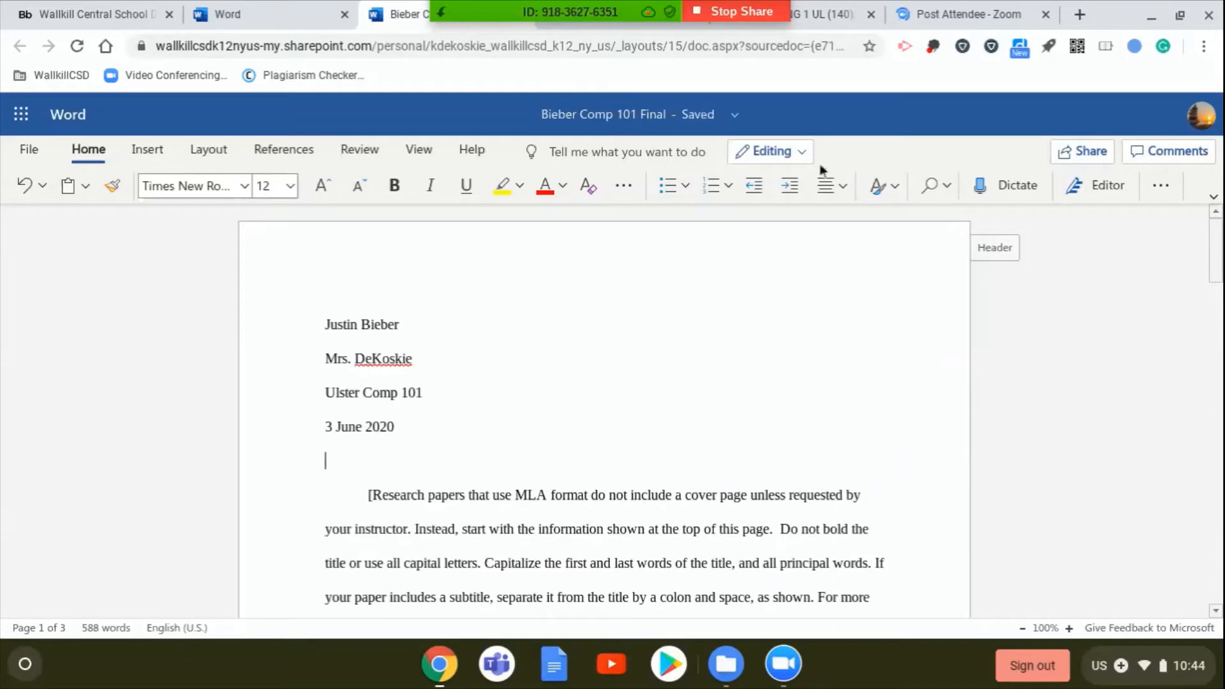
- Center the empty line below the date and enter the paper title "Online Learning" on it
click(843, 189)
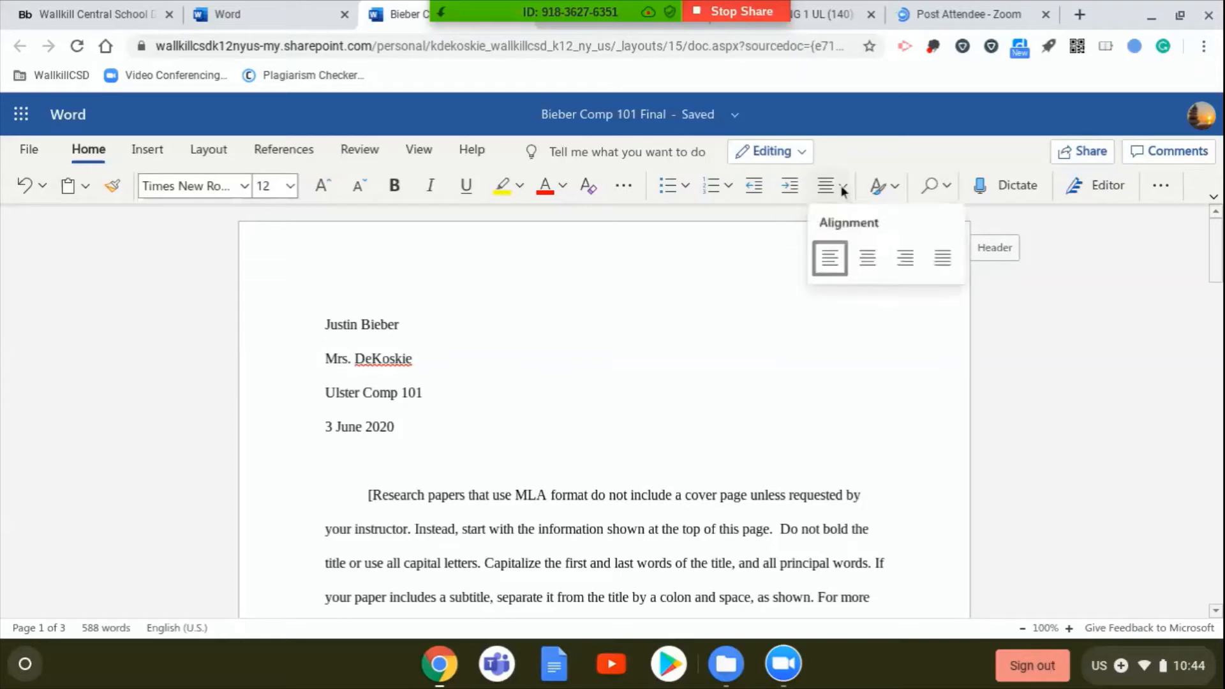
click(859, 258)
text(Online Lea)
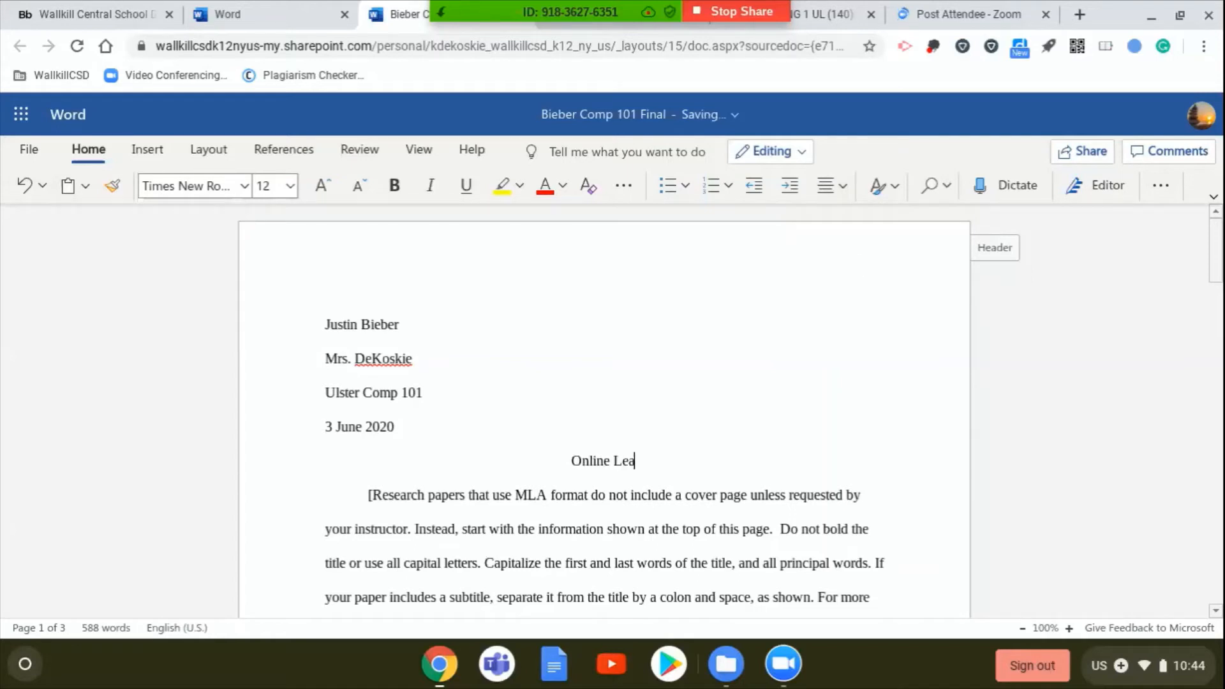
text(rning)
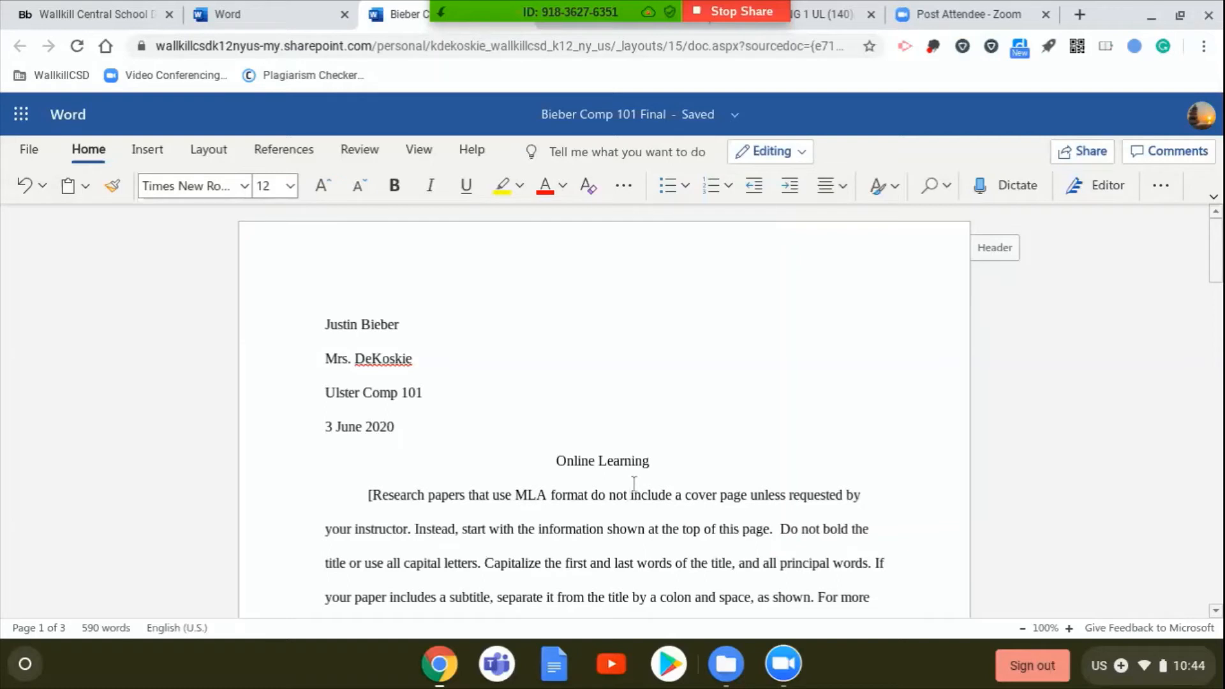
- Delete all of the template's sample text after the title, from the first body paragraph to the document's end
click(565, 458)
drag(355, 498, 881, 544)
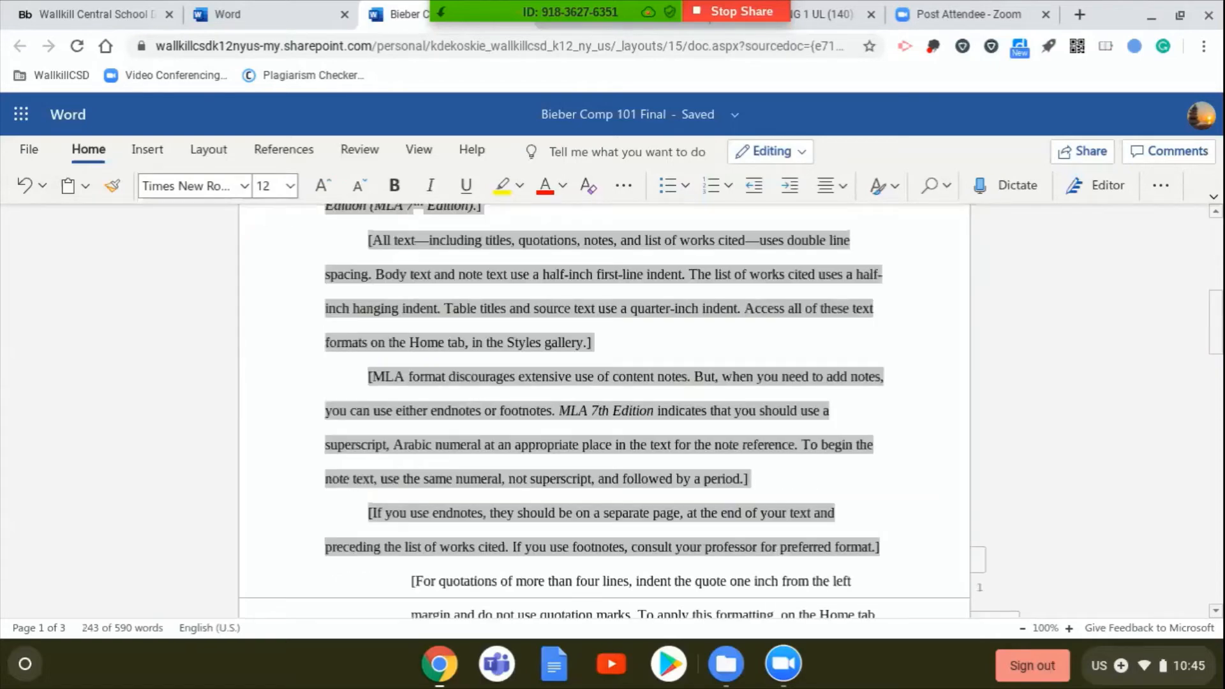
key(Delete)
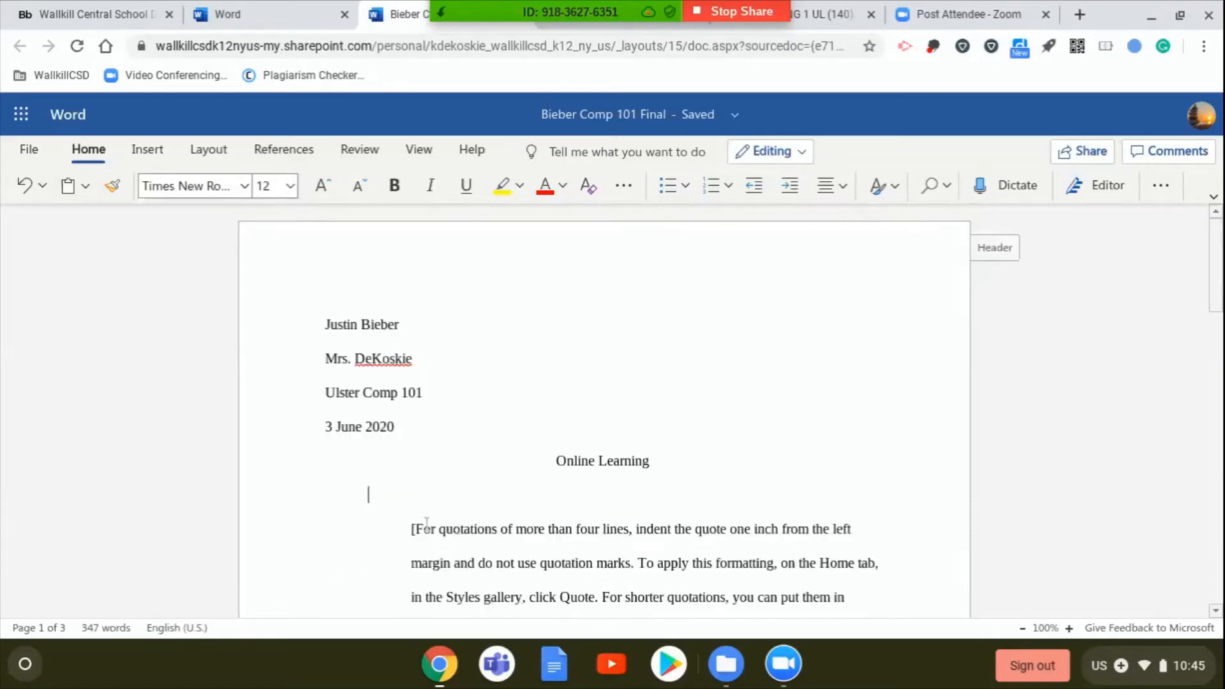
drag(411, 529, 625, 686)
key(Delete)
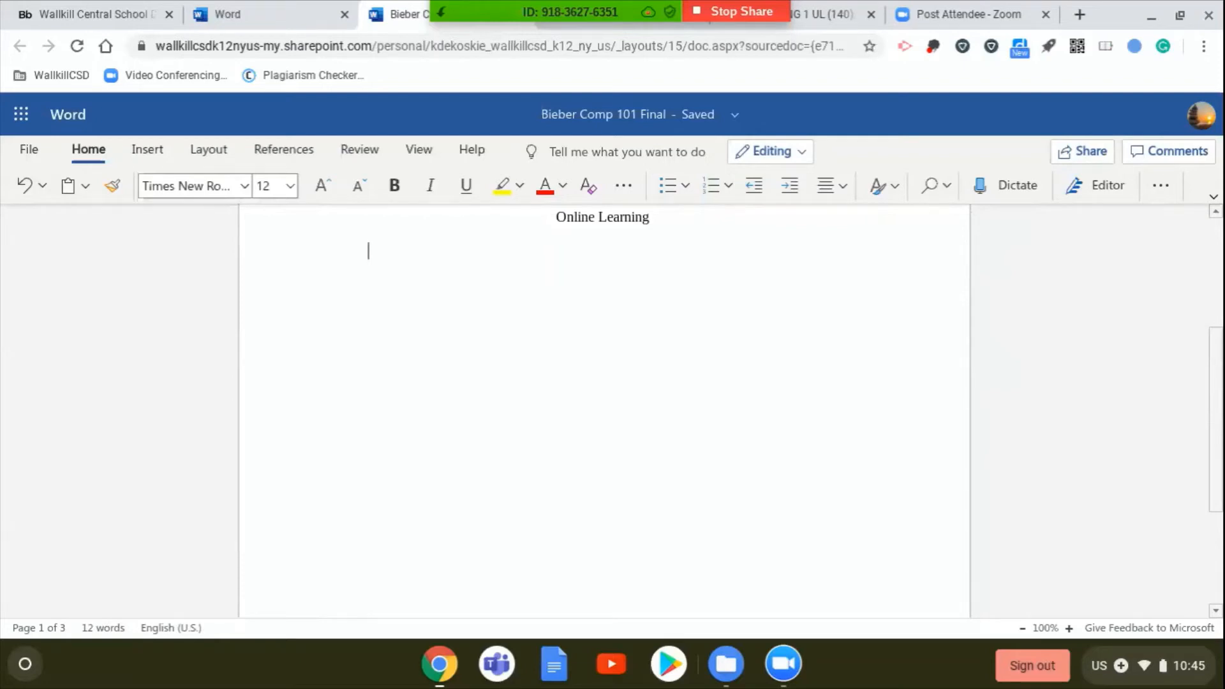
scroll(605, 415, up, 4)
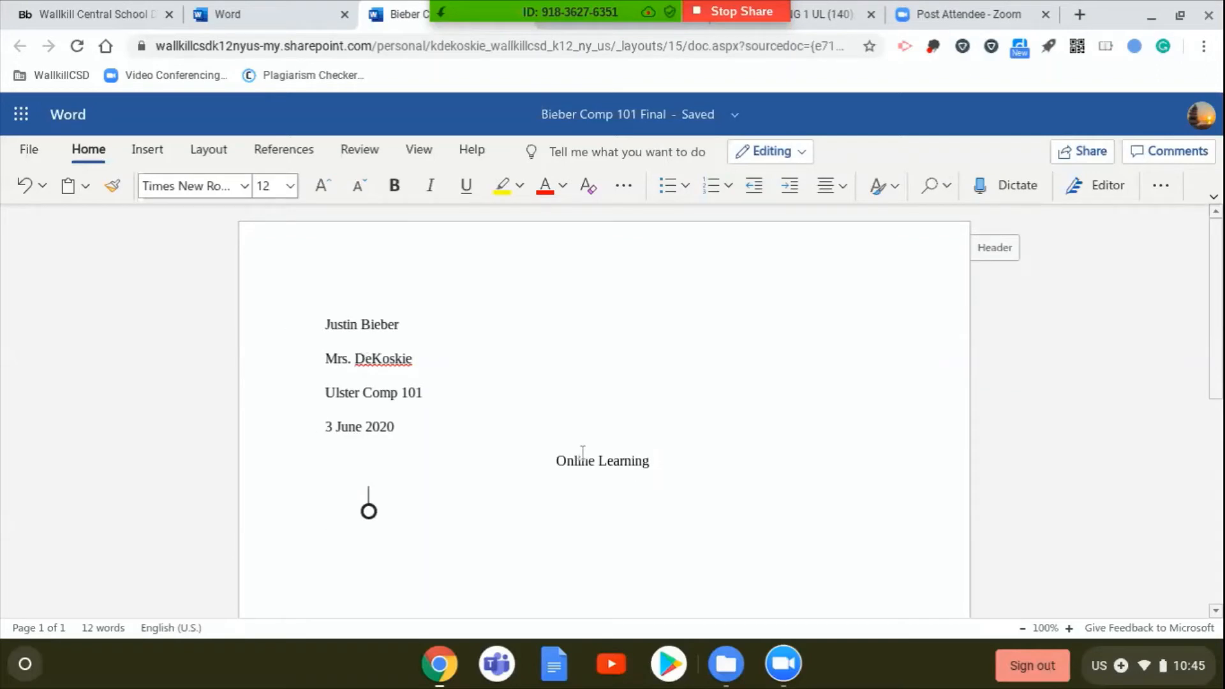
- Left-align the body line below the "Online Learning" title and indent its start by one tab
click(662, 461)
click(841, 186)
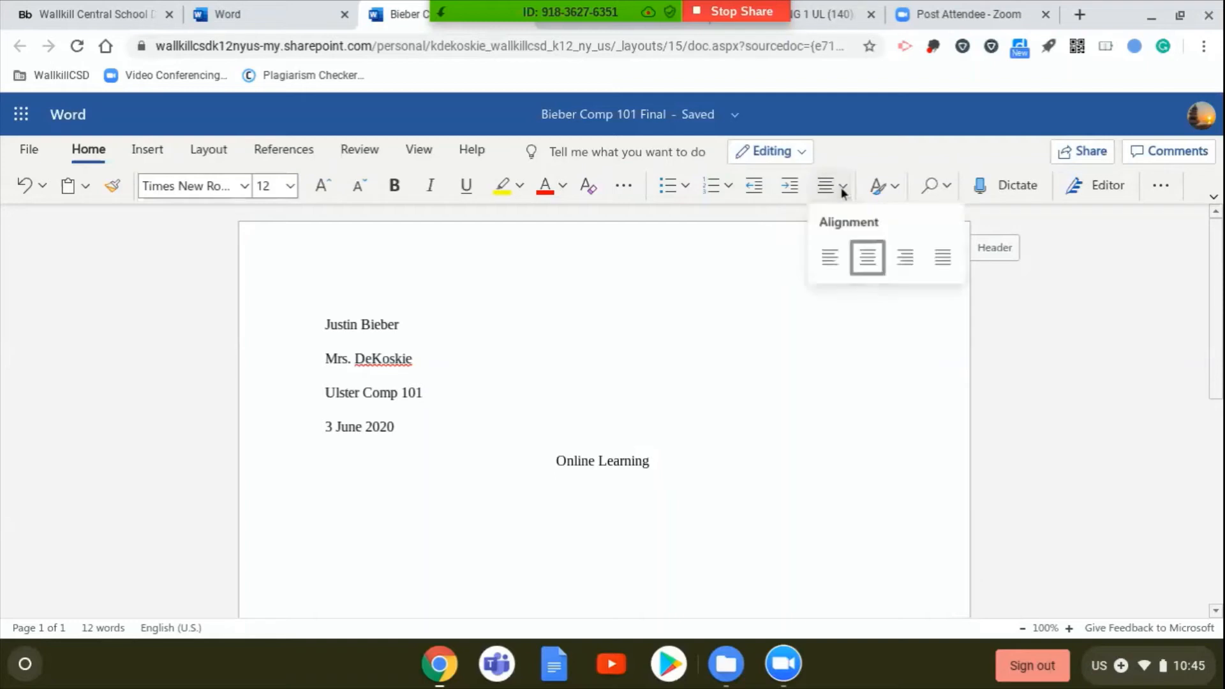
click(833, 267)
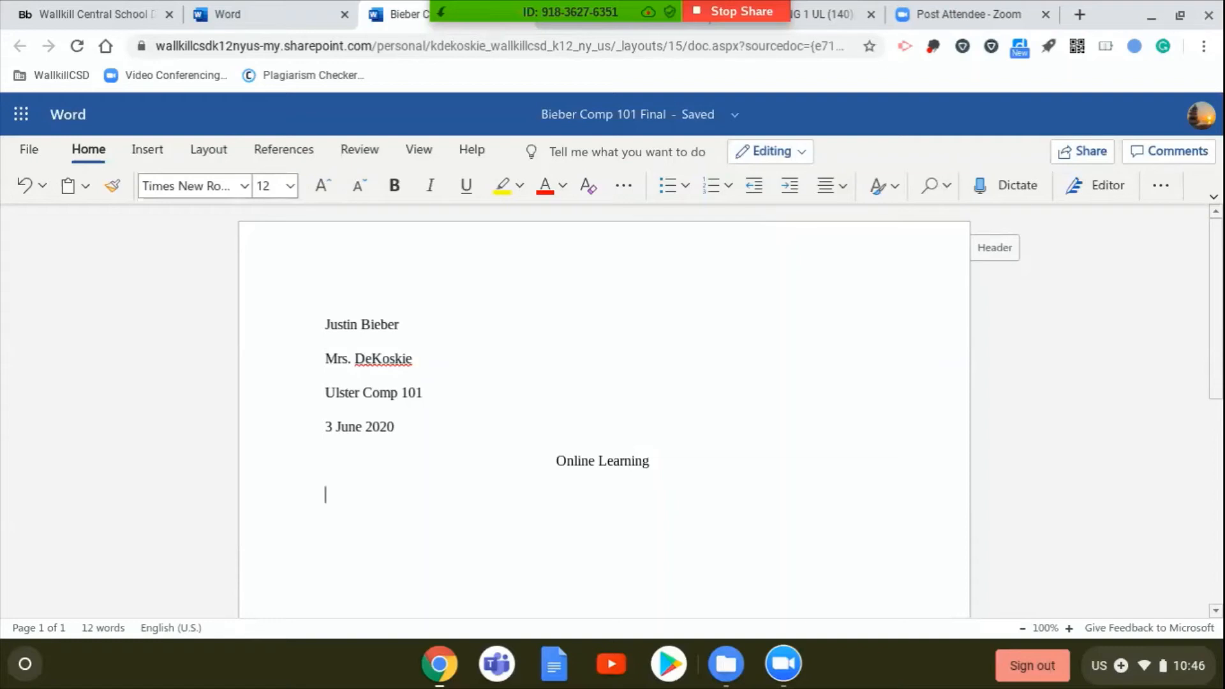
key(Tab)
key(Tab)
key(BackSpace)
key(BackSpace)
key(Tab)
- Add page numbers to the right side of the header and replace the [Last Name] placeholder there with "Bieber"
click(159, 151)
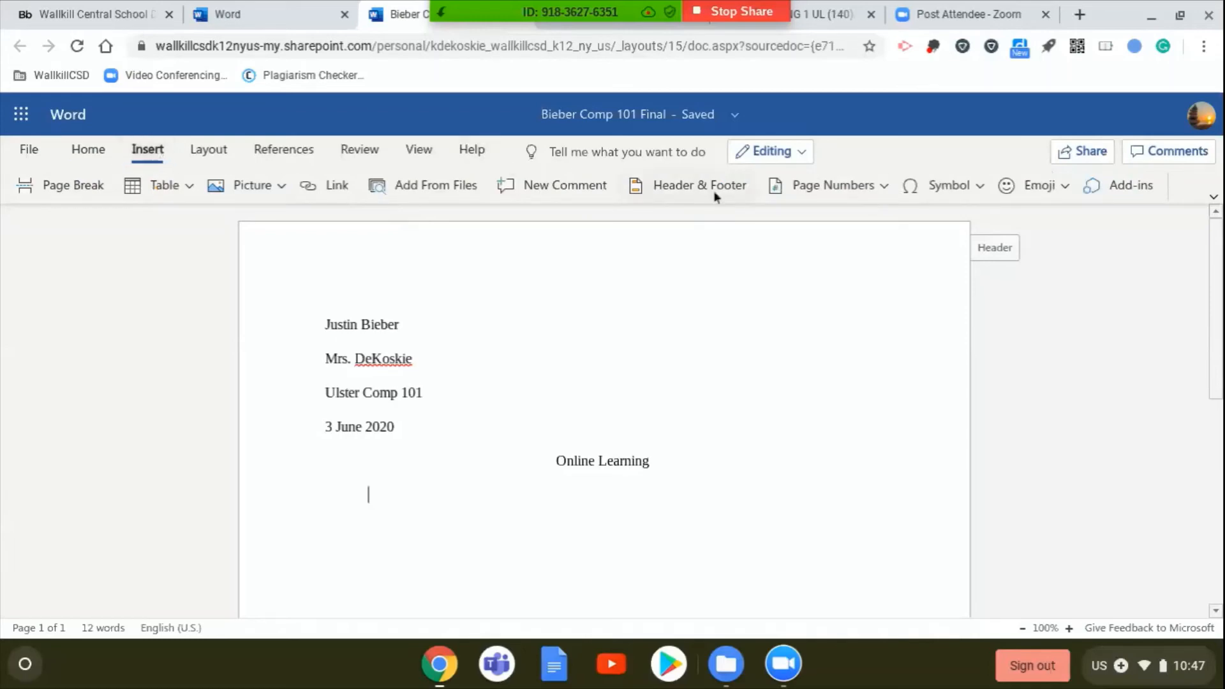
click(855, 189)
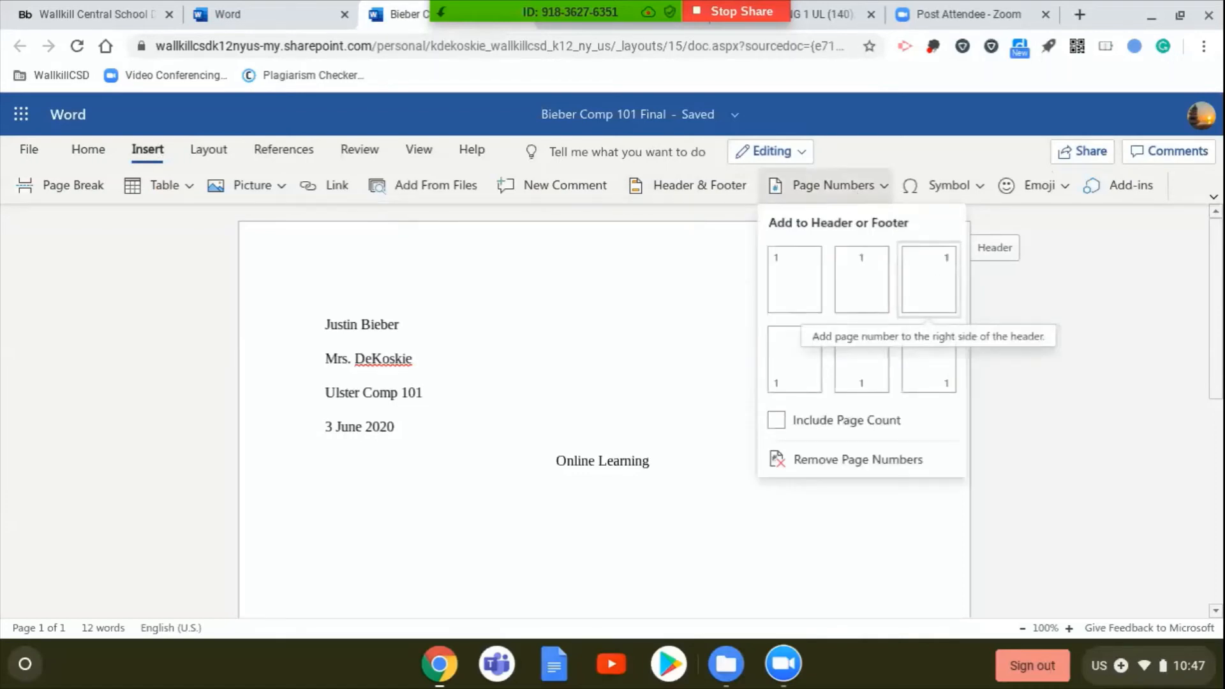
click(936, 275)
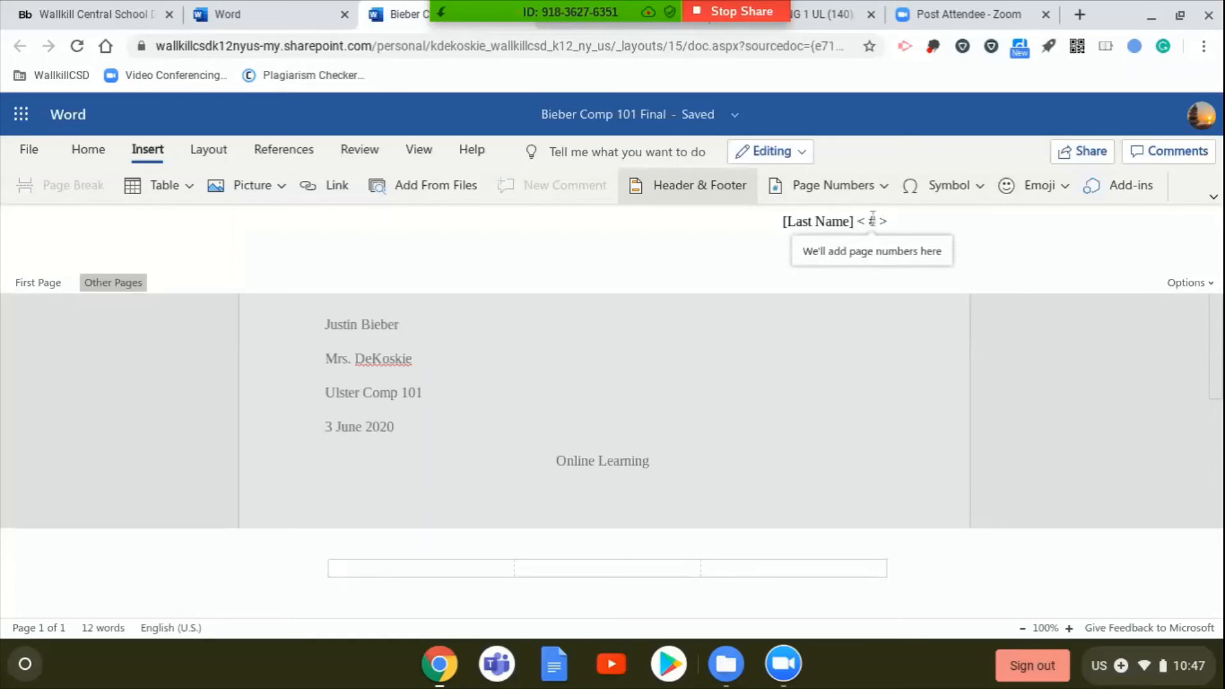
key(BackSpace)
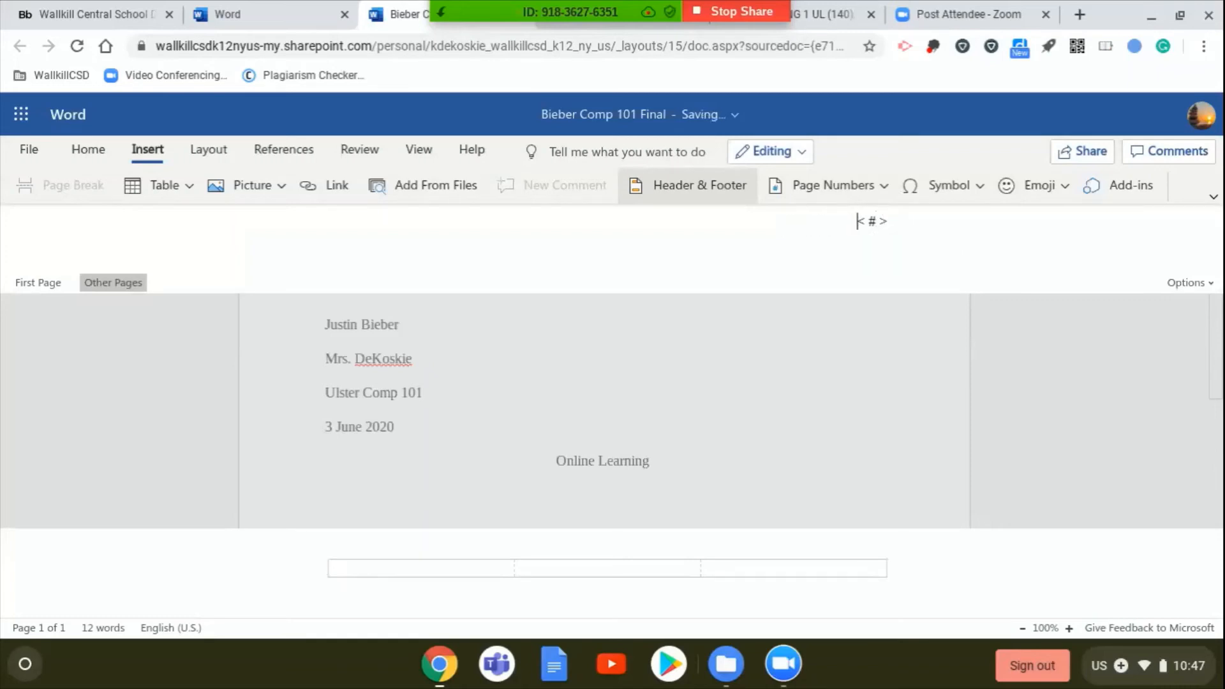
text(Bieber)
- Make the header the same across the entire document and return to the indented body line below the title
click(1191, 282)
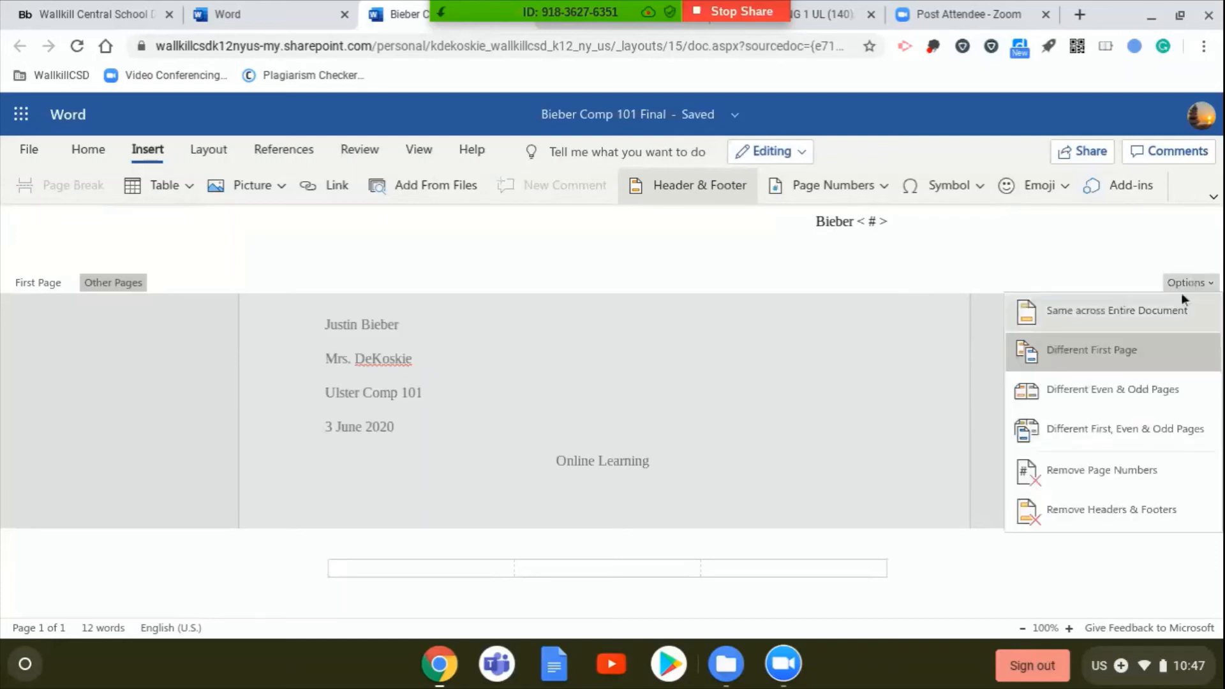
click(1139, 319)
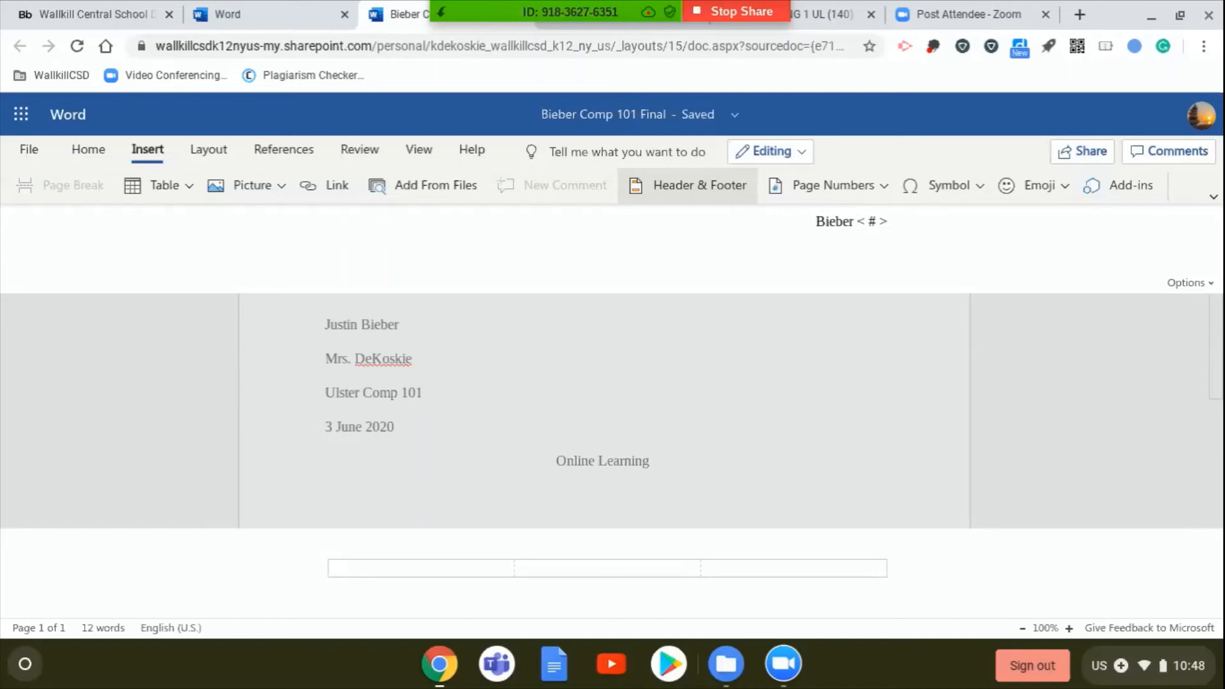
click(369, 495)
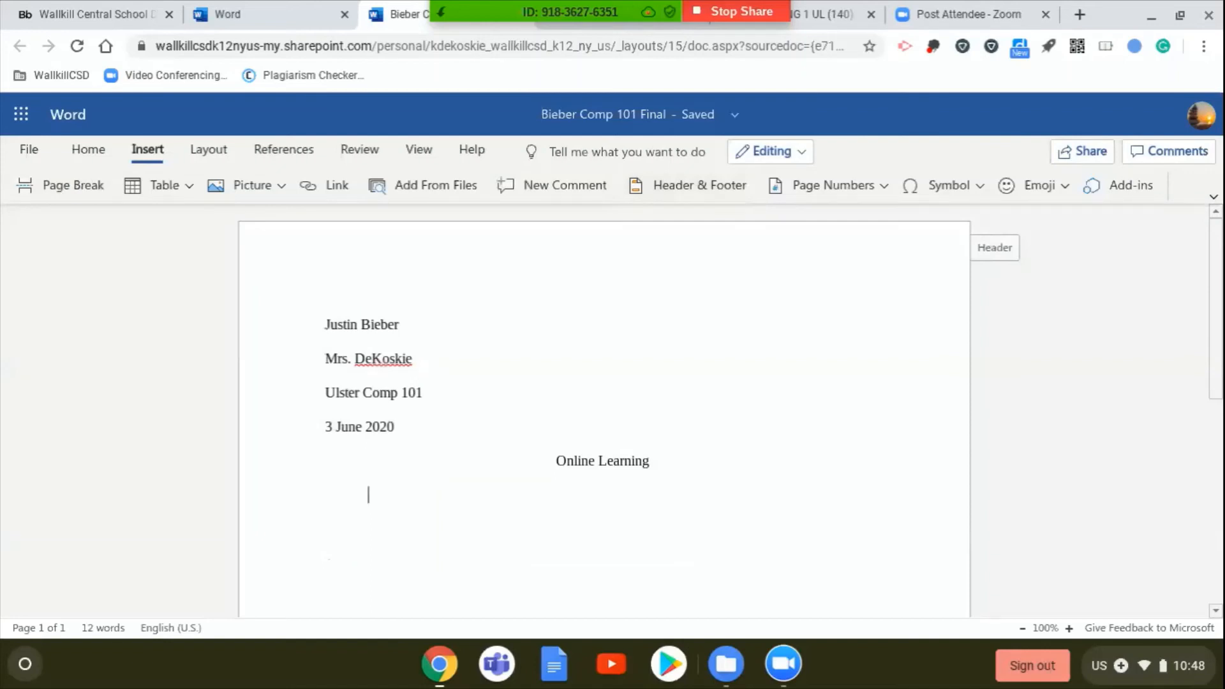
- Enter "Start final here!!!" as the first body paragraph below the title
text(Start final h)
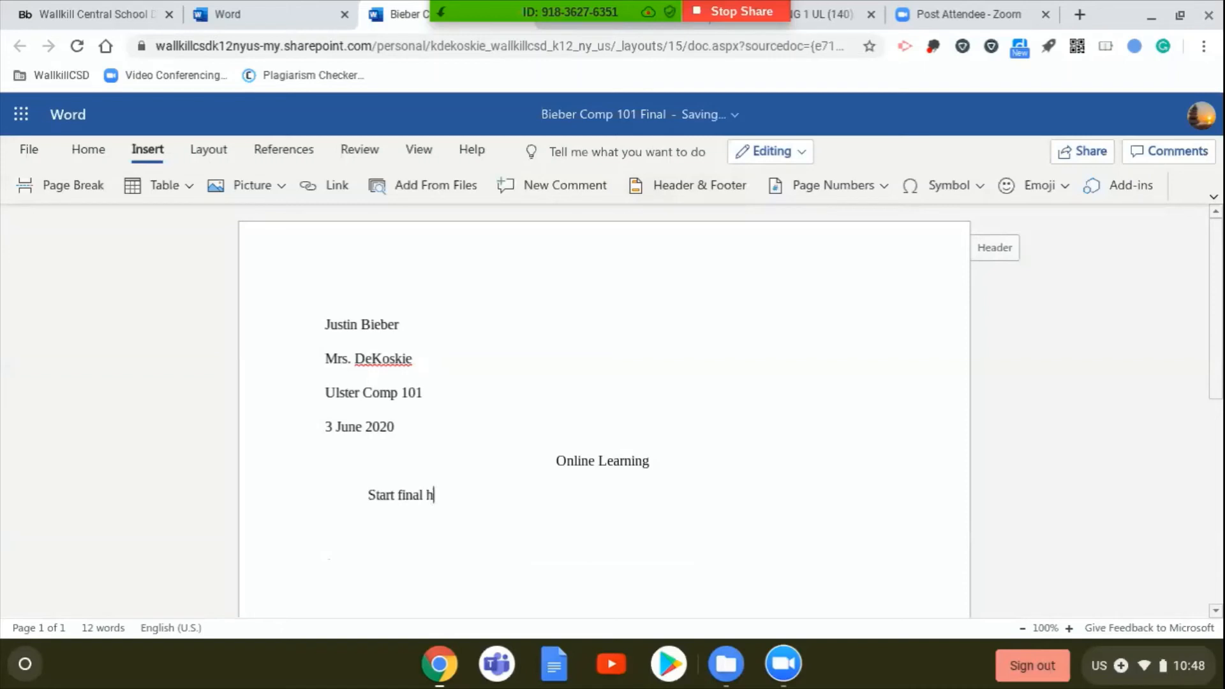
text(ere !!!)
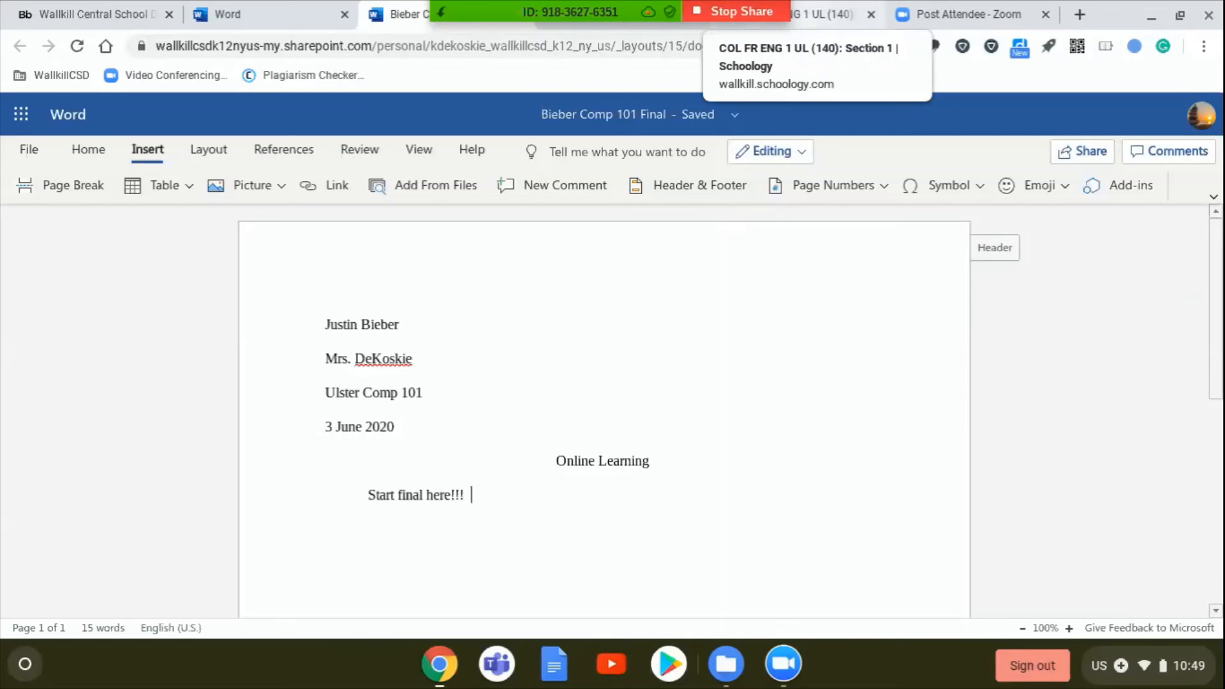
- Switch to the Schoology materials page of the course COL FR ENG 1 UL (140): Section 1
click(829, 14)
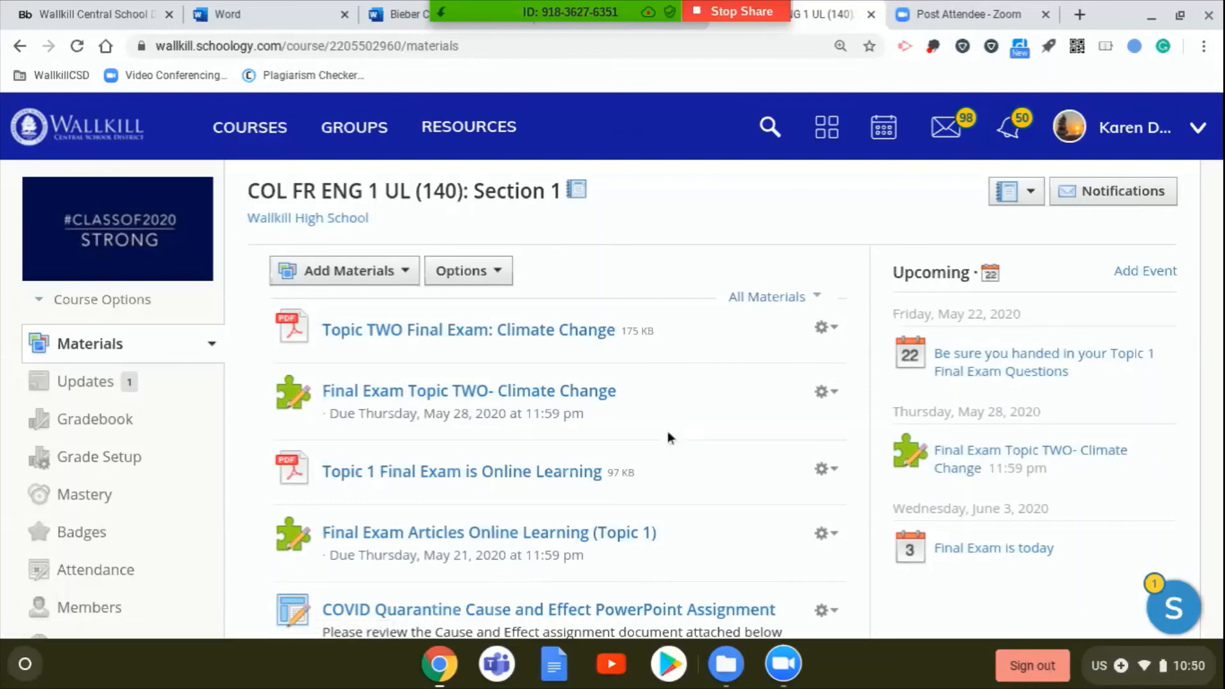
click(718, 14)
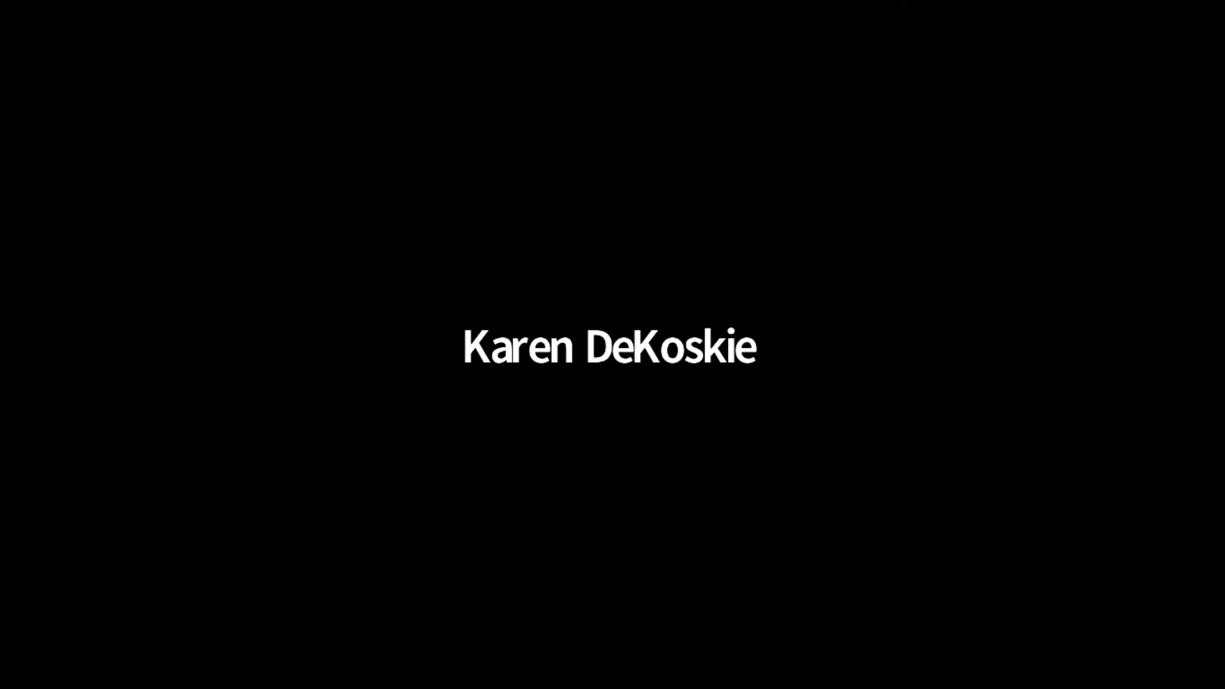